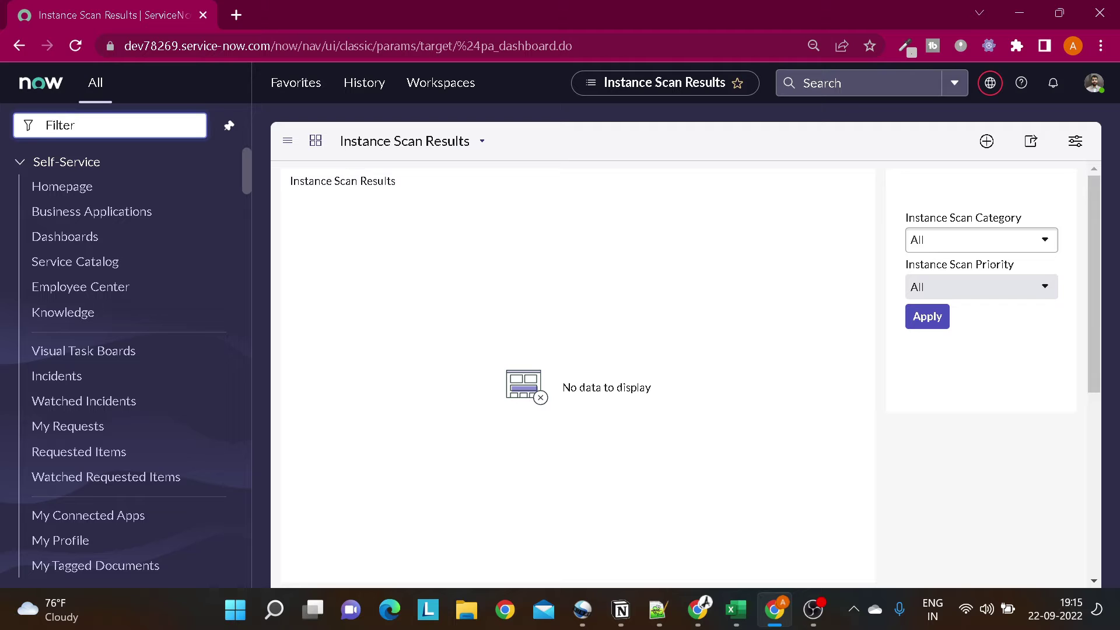
# Open a blank Problem record form using problem.do in the navigator.
pyautogui.write('pro')
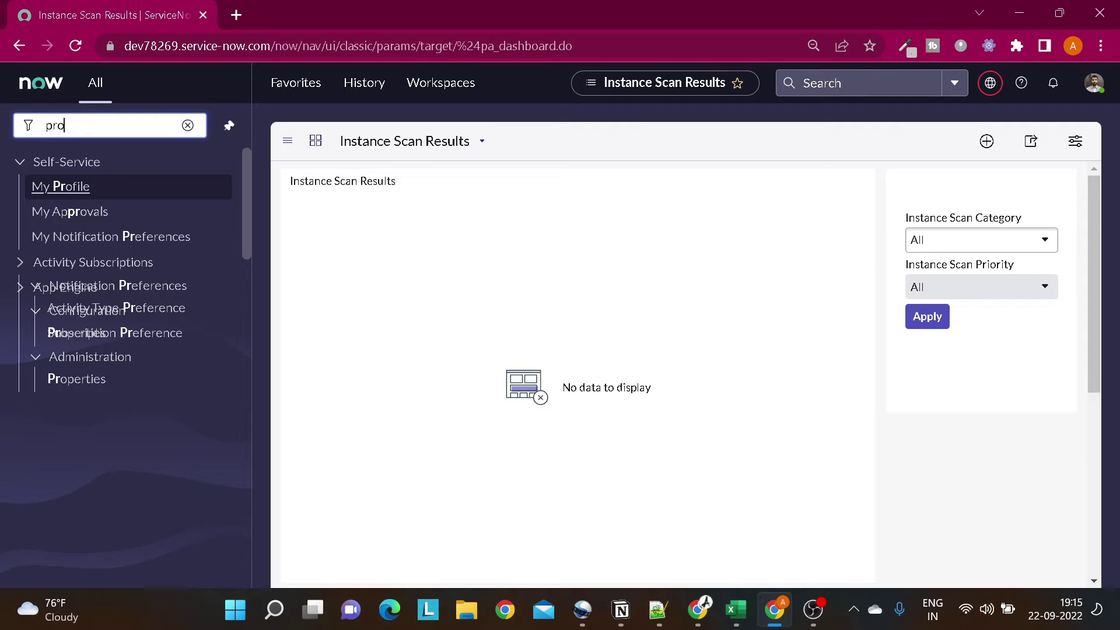
pyautogui.write('blem')
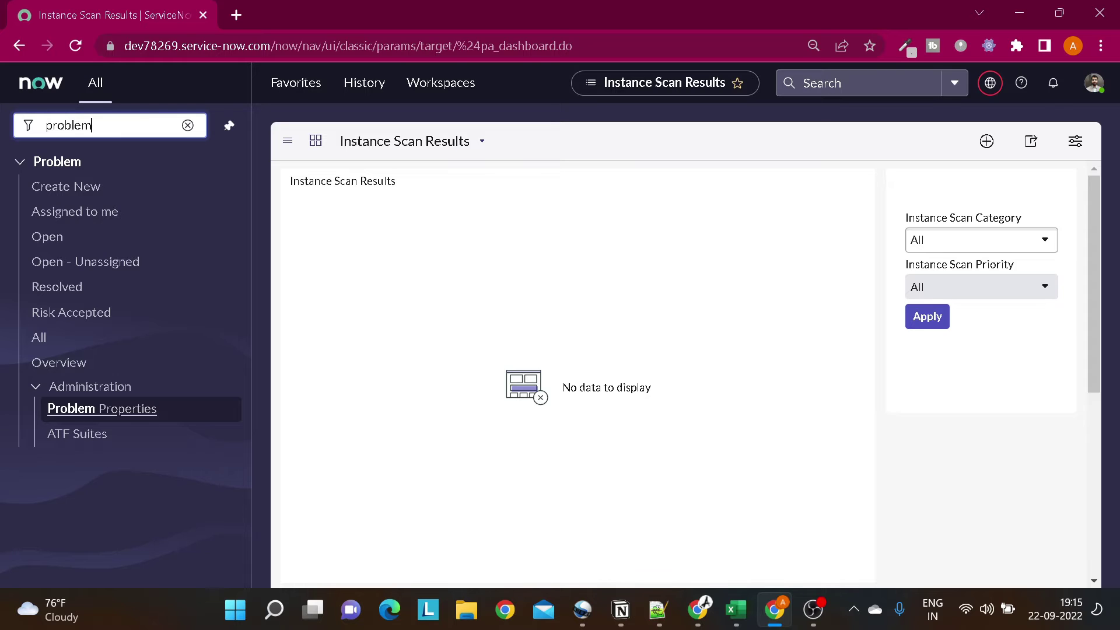
pyautogui.write('.do')
pyautogui.press('Return')
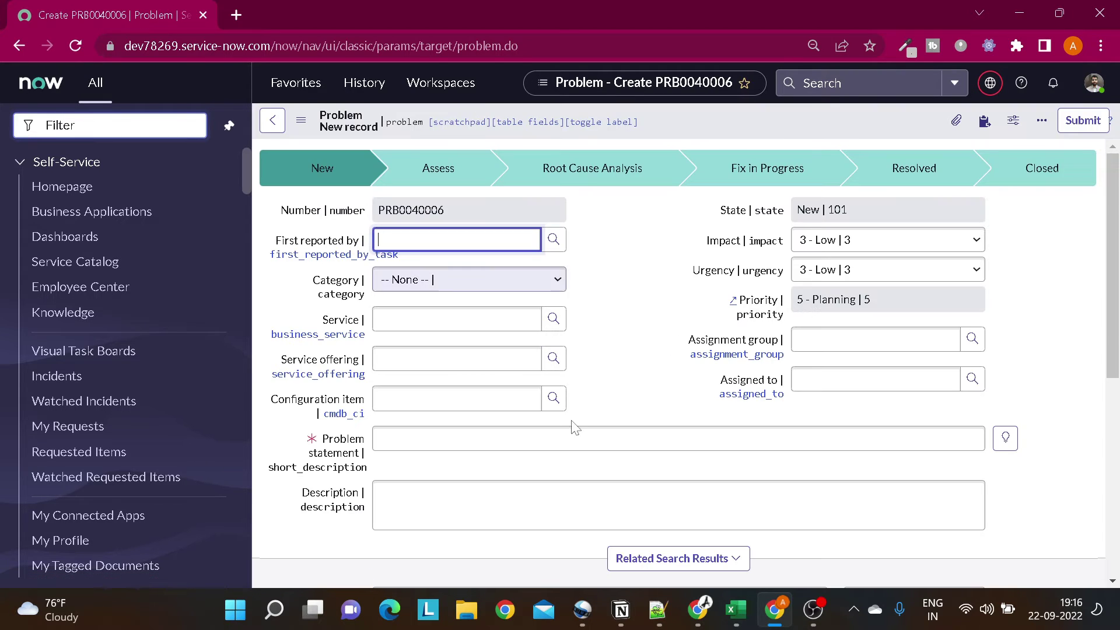
# Hide the technical field names on the Problem form and switch the browser to full screen.
pyautogui.scroll(-3, 570, 425)
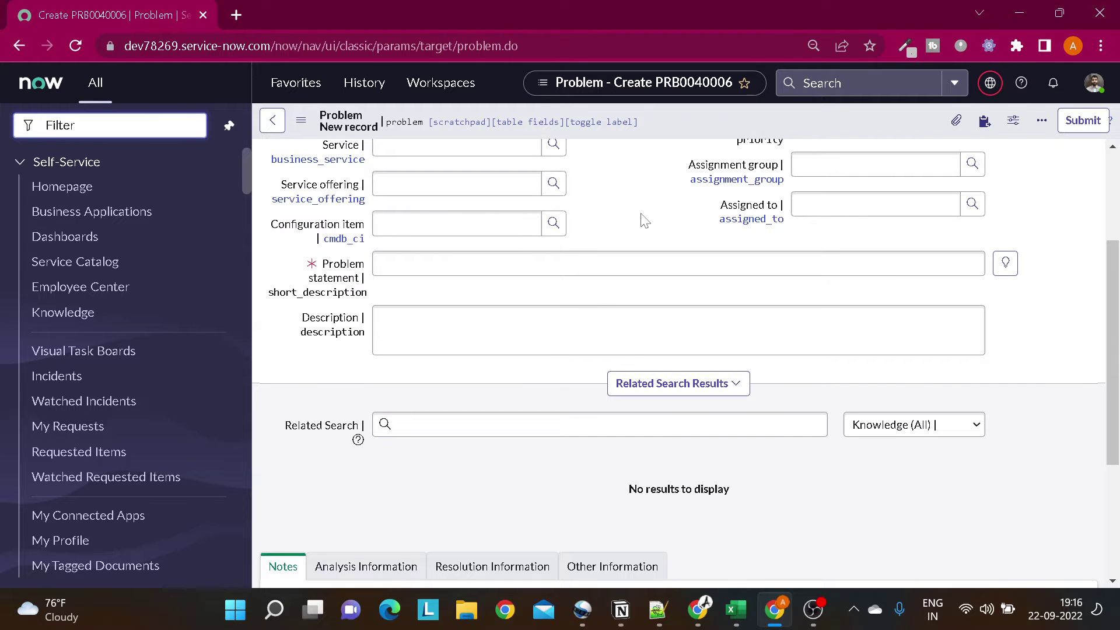
pyautogui.doubleClick(641, 220)
pyautogui.scroll(3, 642, 220)
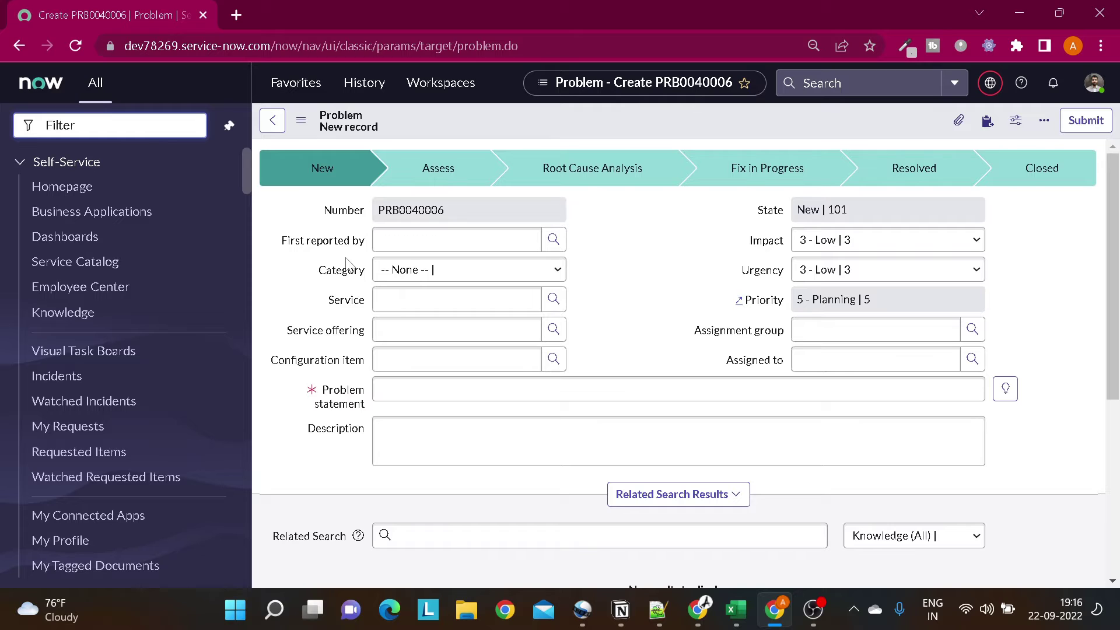
pyautogui.press('F11')
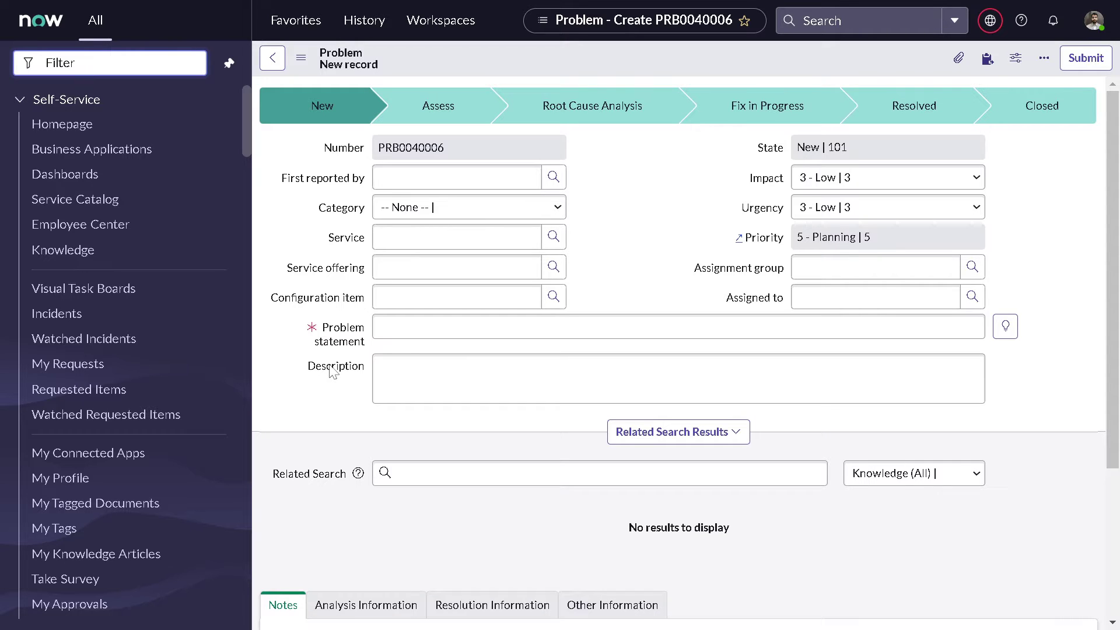
# Open the dictionary entry of the Problem form's Description field, make the field mandatory, and save the entry.
pyautogui.rightClick(333, 372)
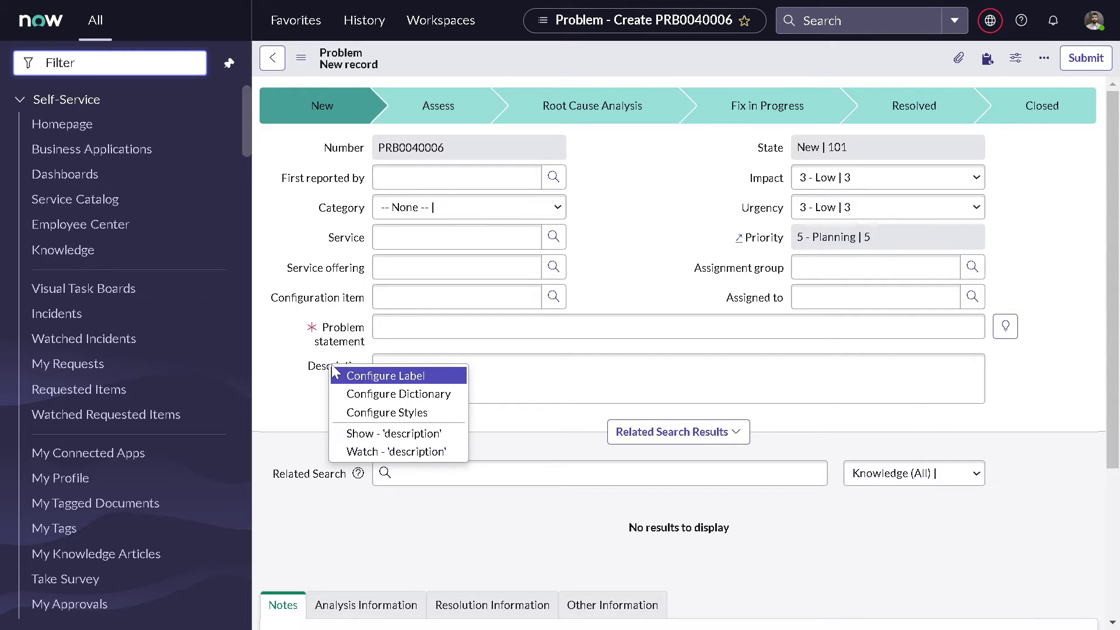
pyautogui.click(399, 394)
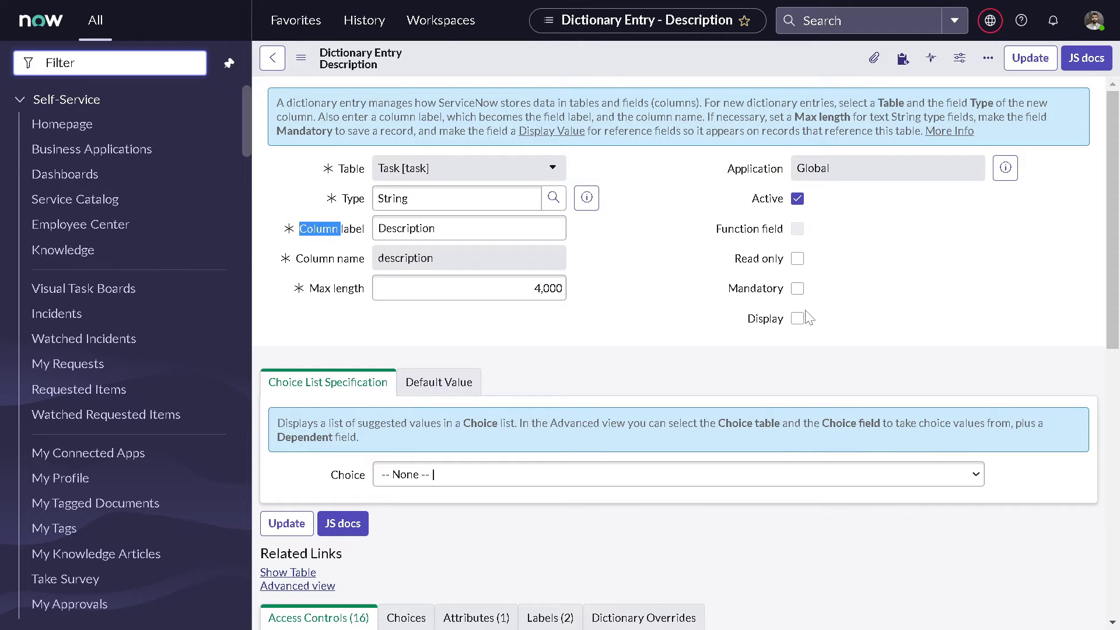
pyautogui.click(797, 288)
pyautogui.rightClick(605, 74)
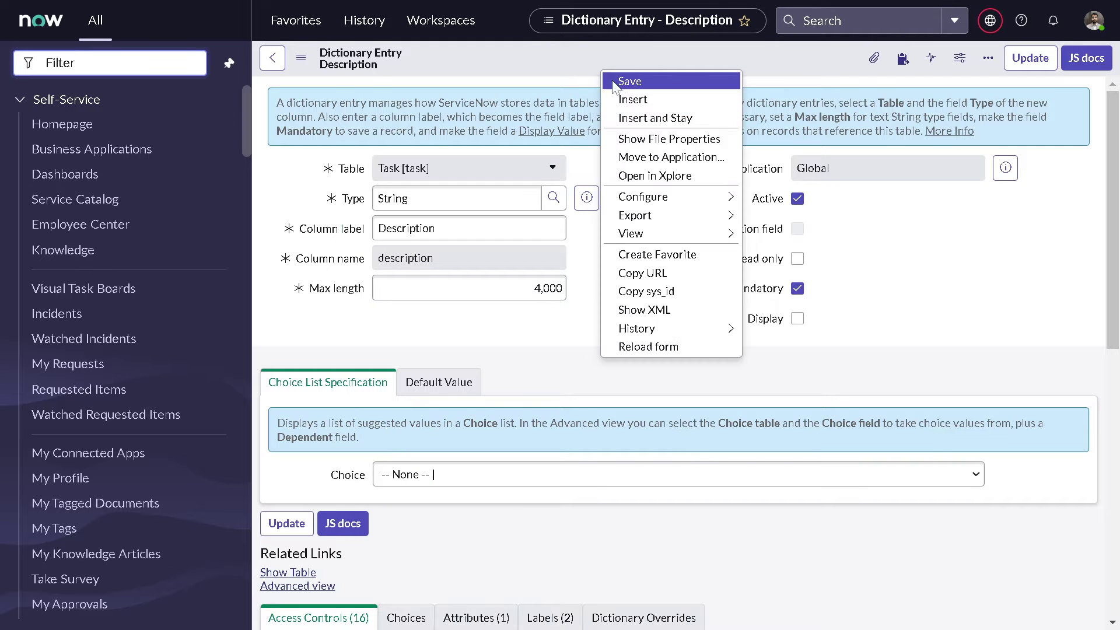
pyautogui.click(618, 83)
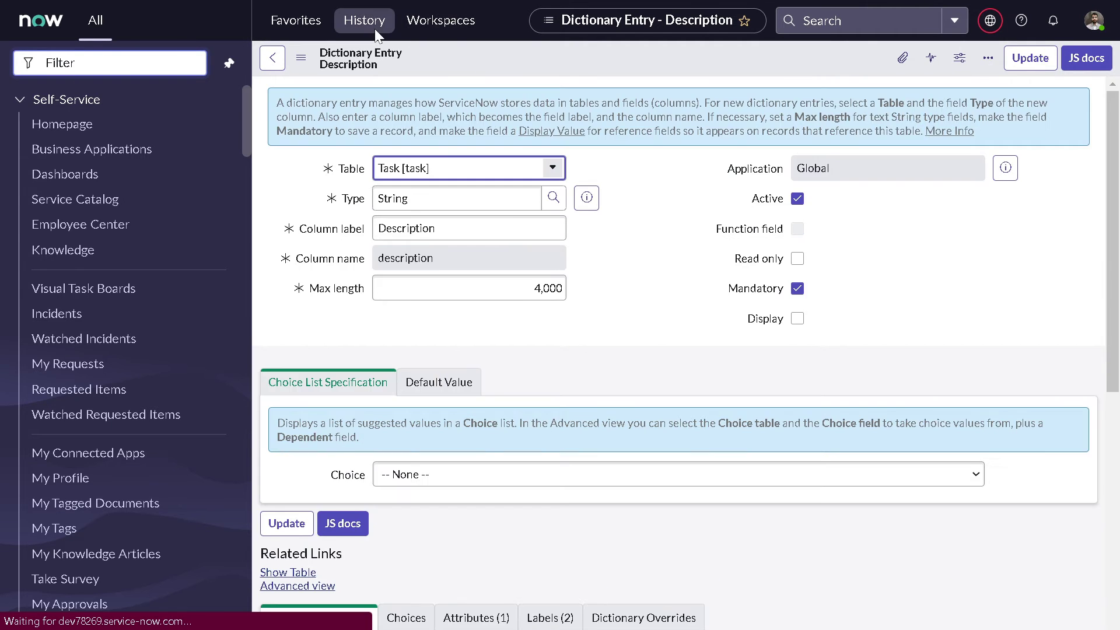
# Reopen the new Problem form from the recent history and hide its technical names to check the Description field.
pyautogui.click(373, 28)
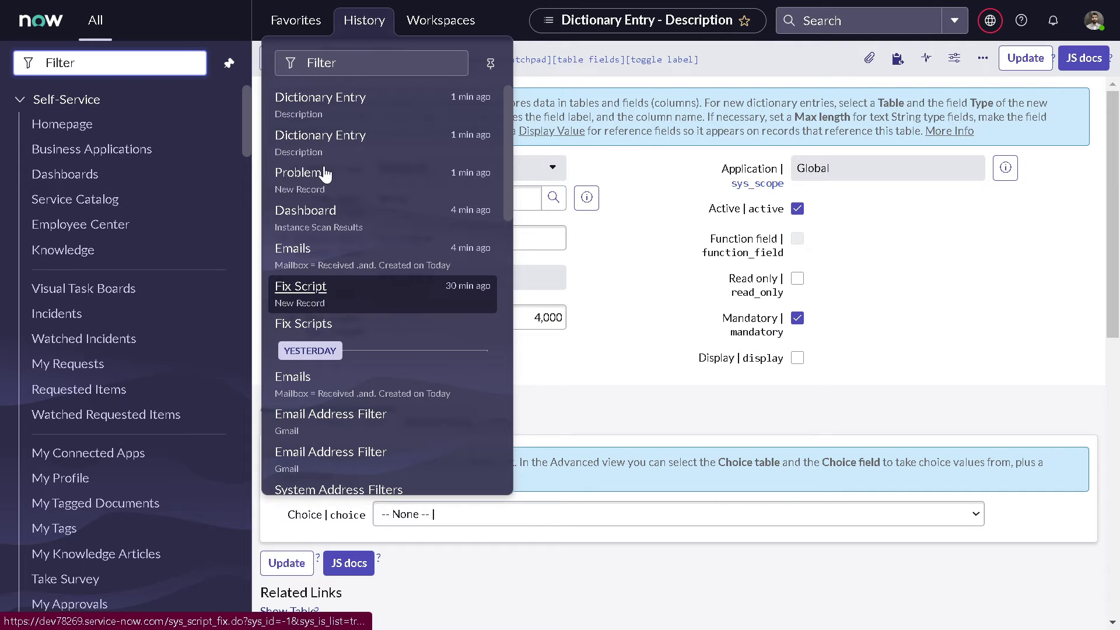
pyautogui.click(320, 184)
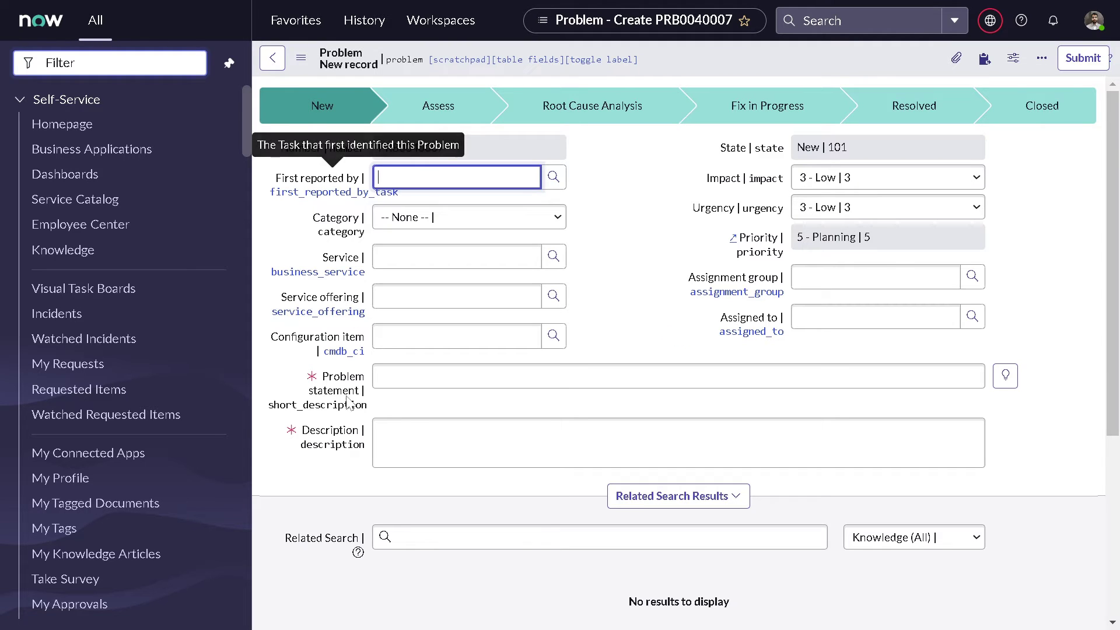
pyautogui.doubleClick(649, 283)
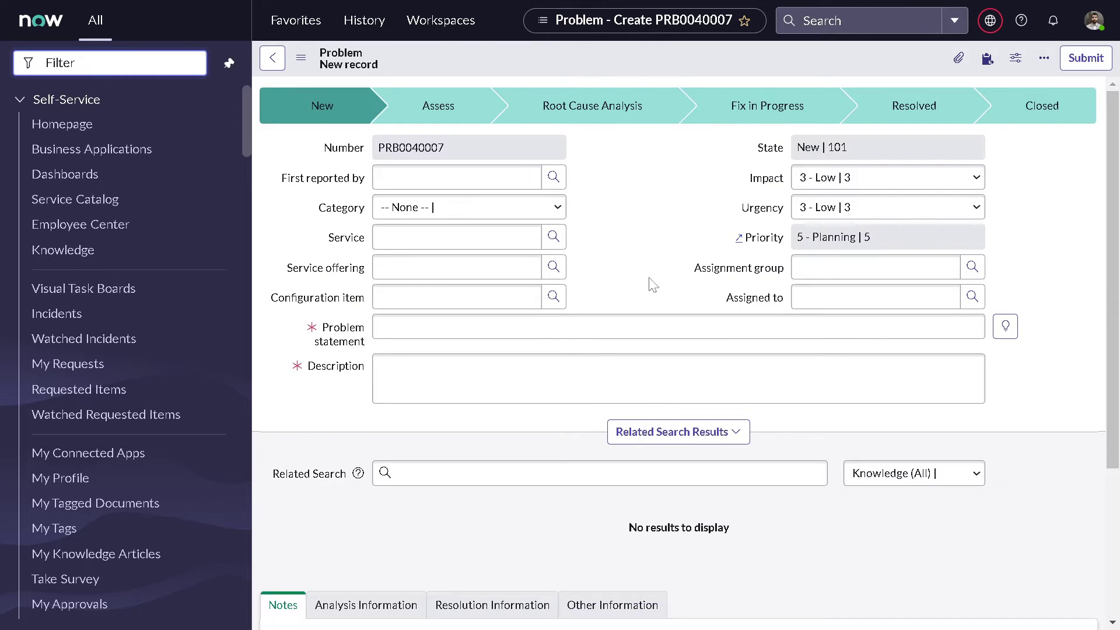
pyautogui.doubleClick(652, 284)
pyautogui.doubleClick(652, 284)
# Open a blank Task form with task.do to check whether Description is mandatory there.
pyautogui.write('task.do')
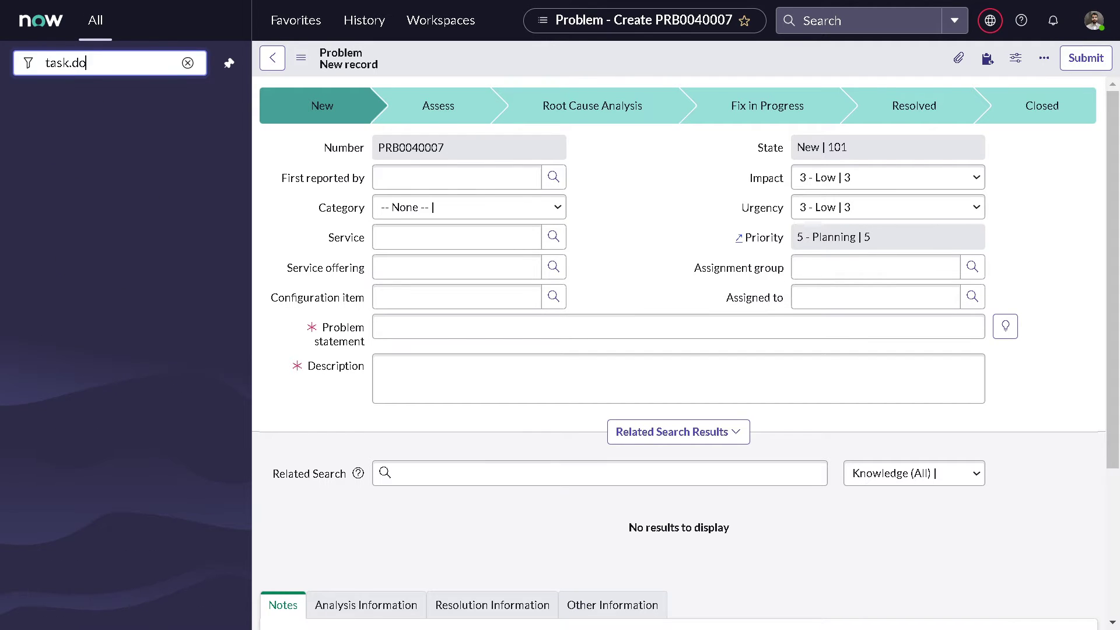
pyautogui.press('Return')
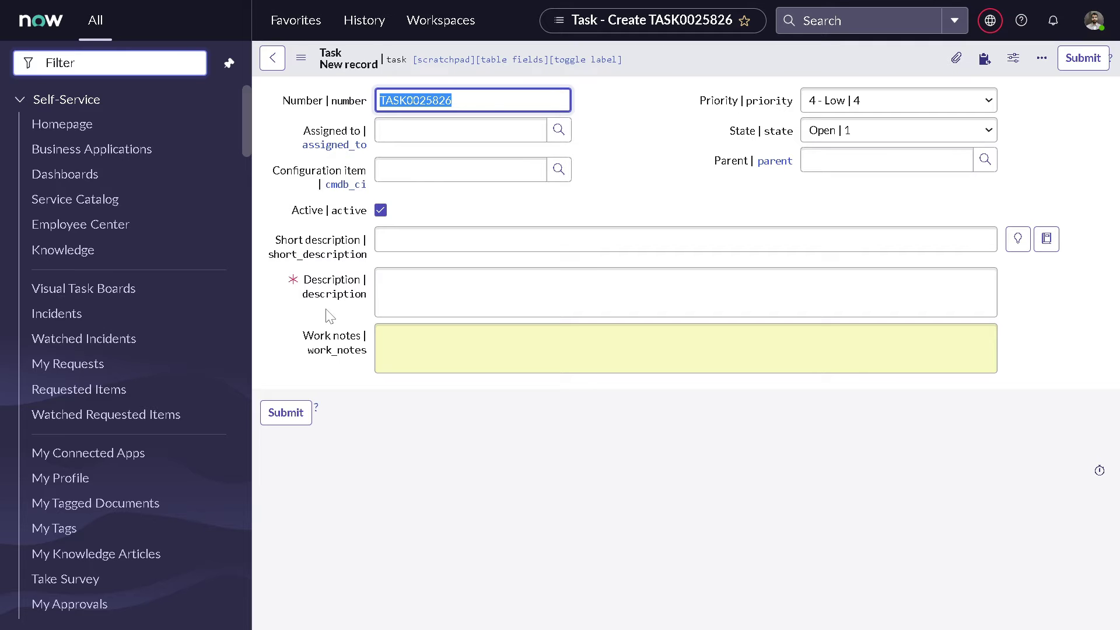
pyautogui.moveTo(560, 3)
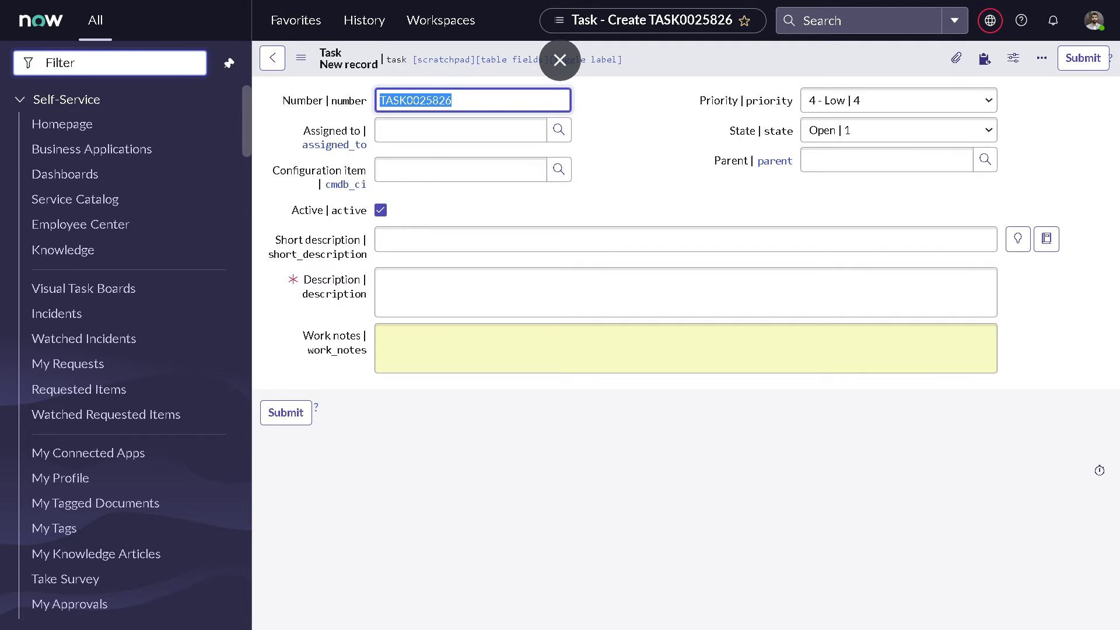
# Open a blank Incident form with incident.do and hide its technical names to check the Description field.
pyautogui.hotkey('ctrl', 'alt', 'c')
pyautogui.write('inc')
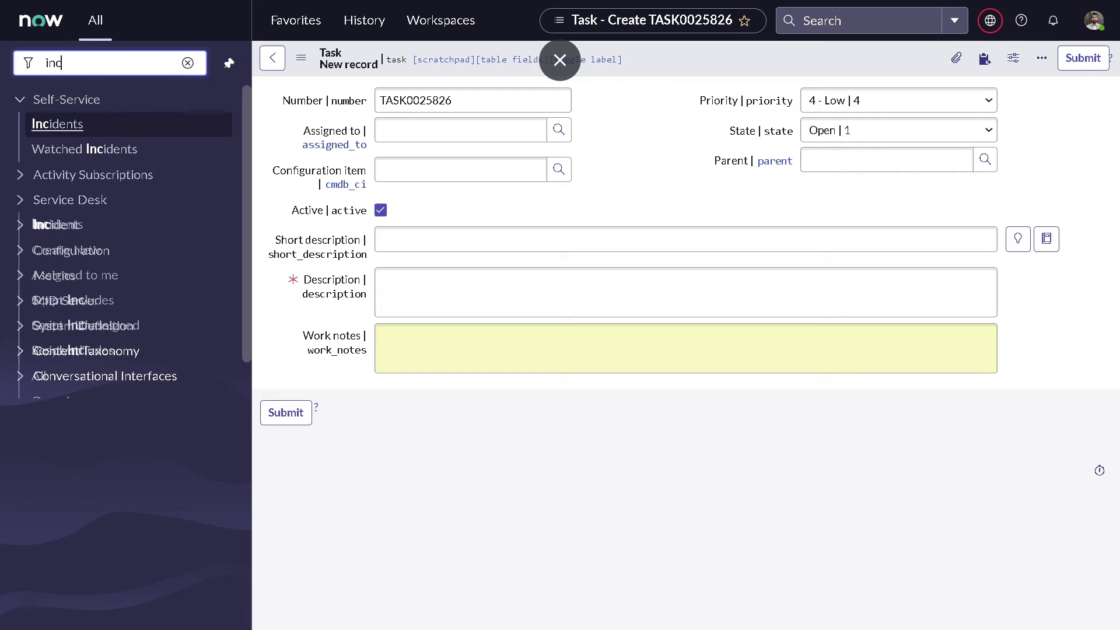
pyautogui.write('ident.do')
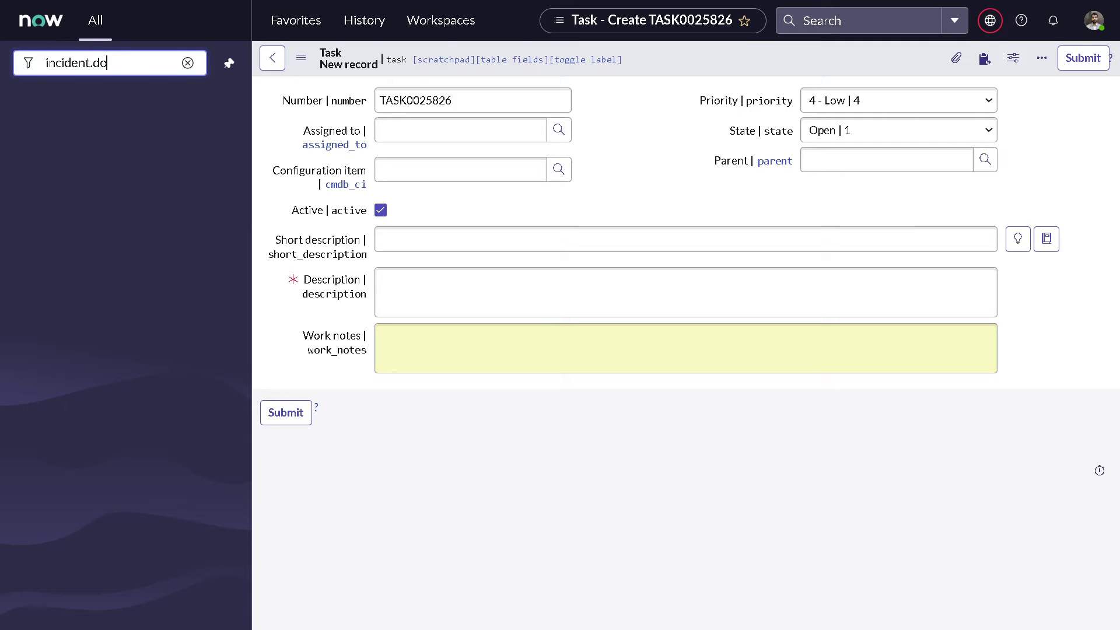
pyautogui.press('Return')
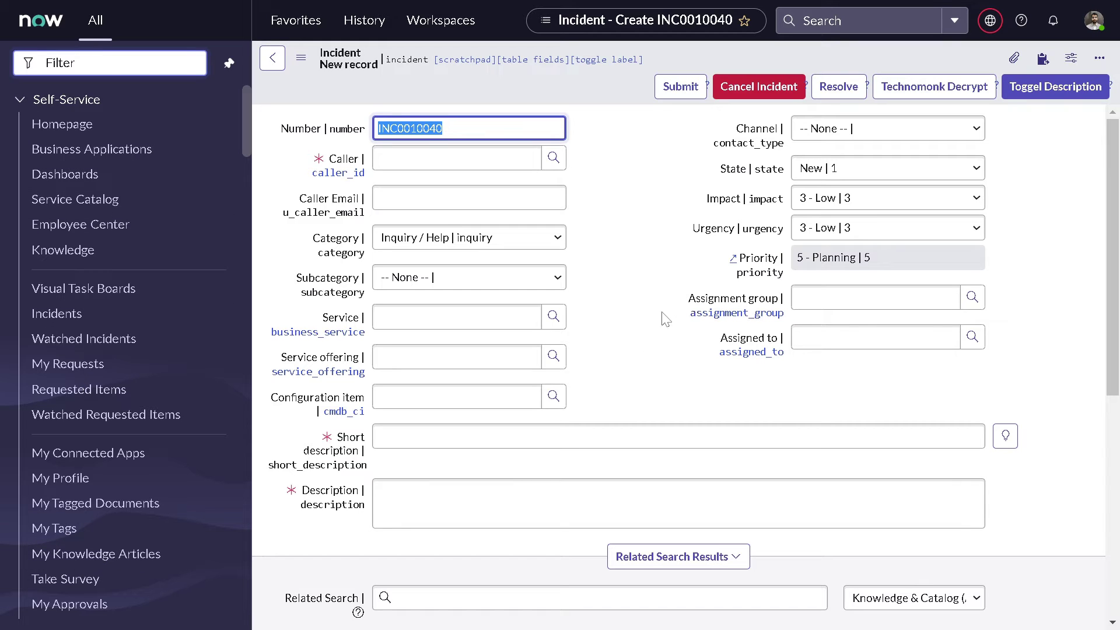
pyautogui.click(656, 319)
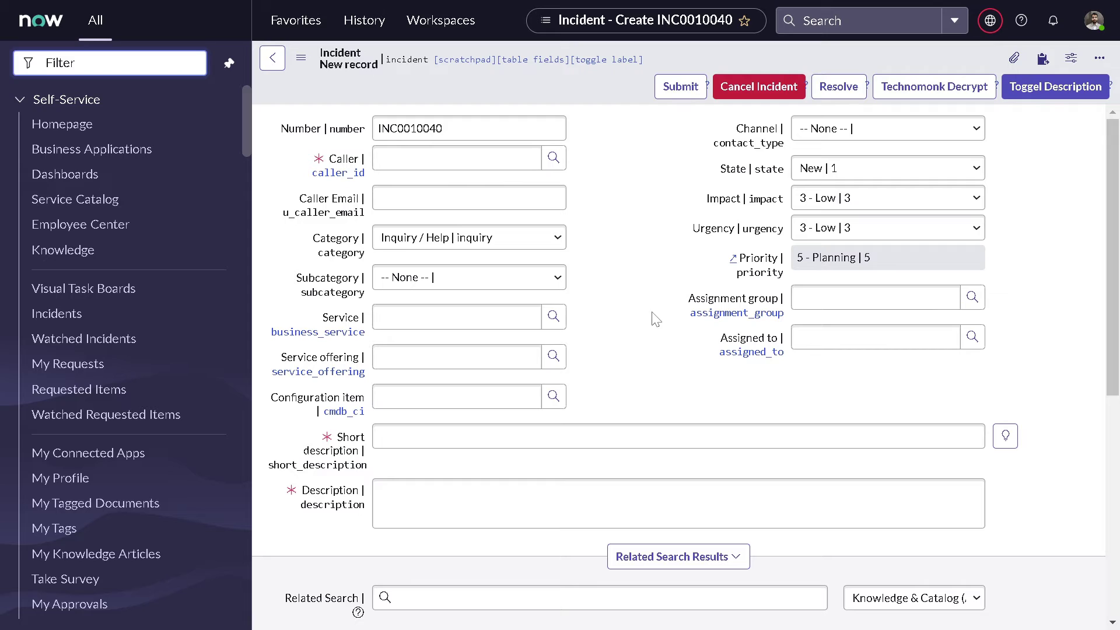
pyautogui.doubleClick(656, 319)
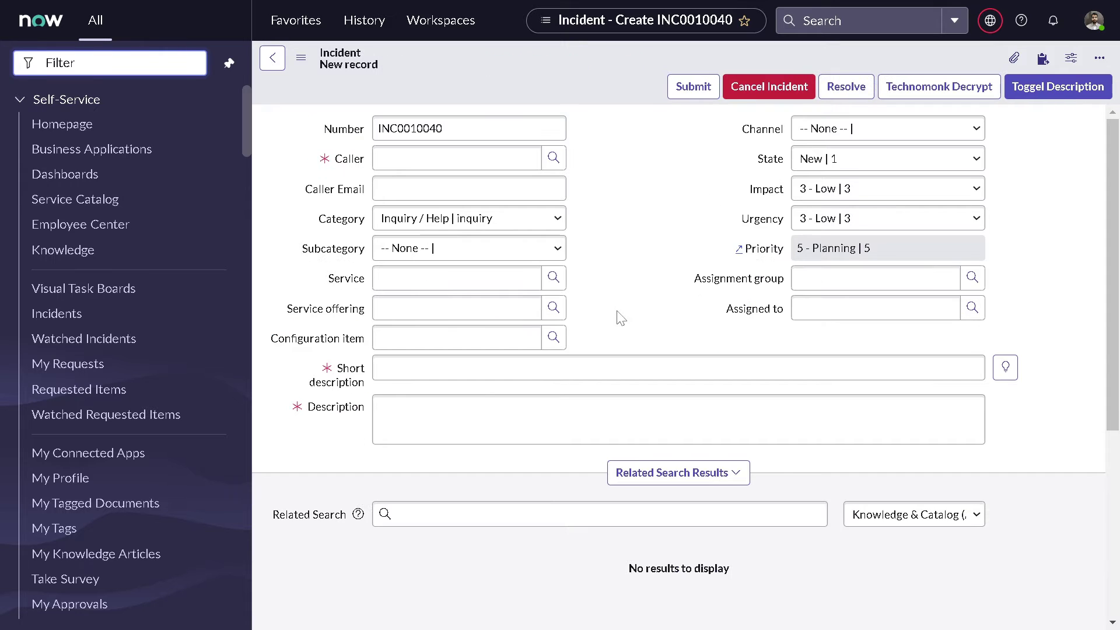
pyautogui.doubleClick(334, 415)
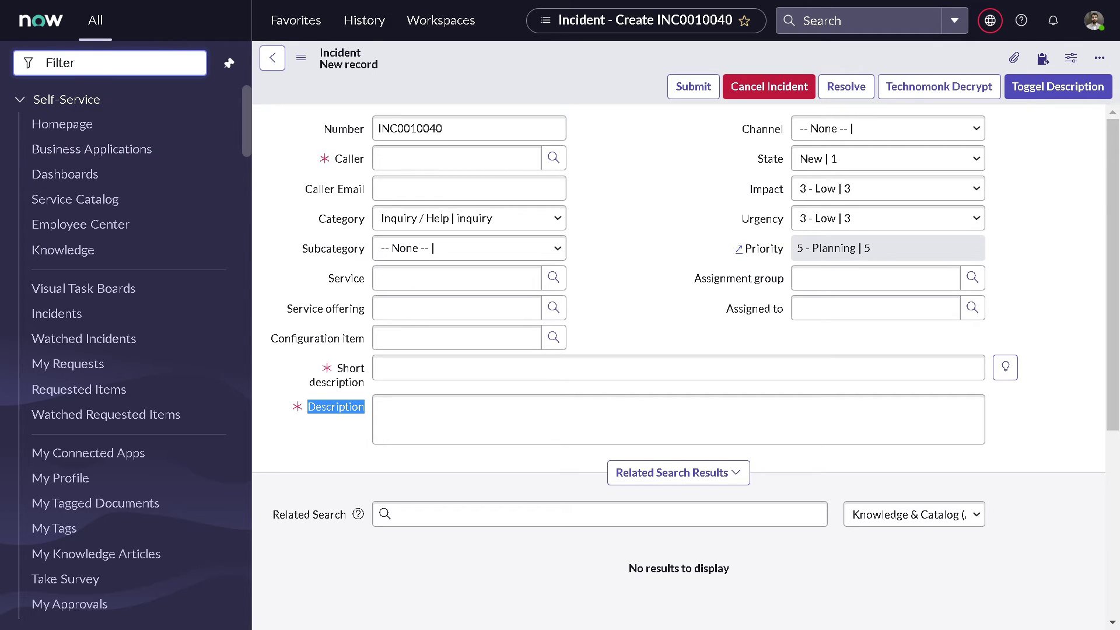
# Go back to a blank Problem record form through the navigator.
pyautogui.click(138, 55)
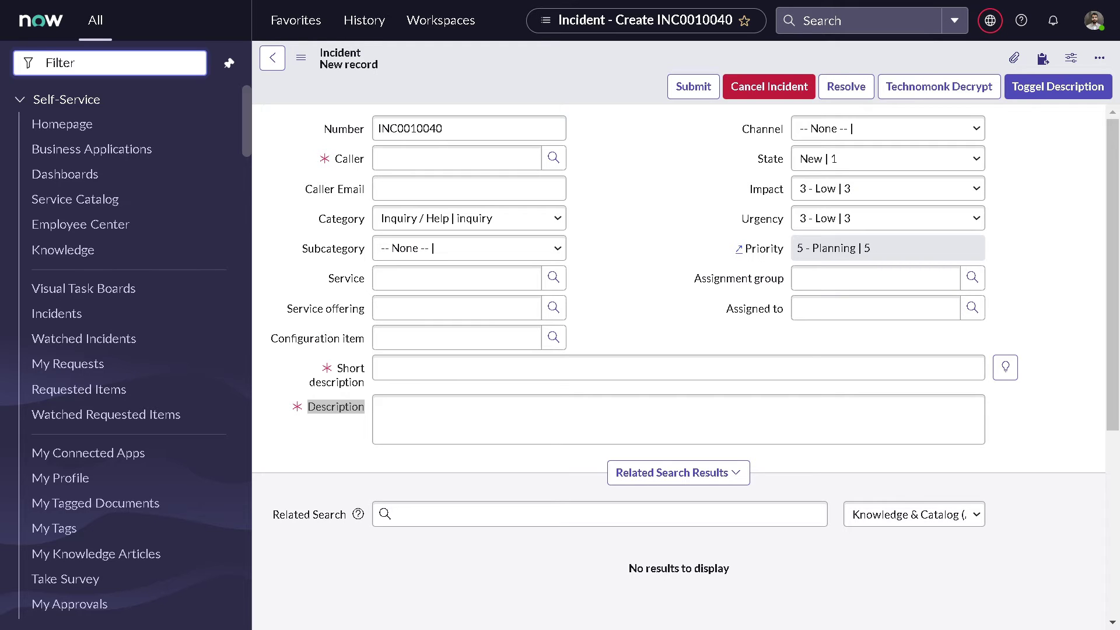
pyautogui.write('proble')
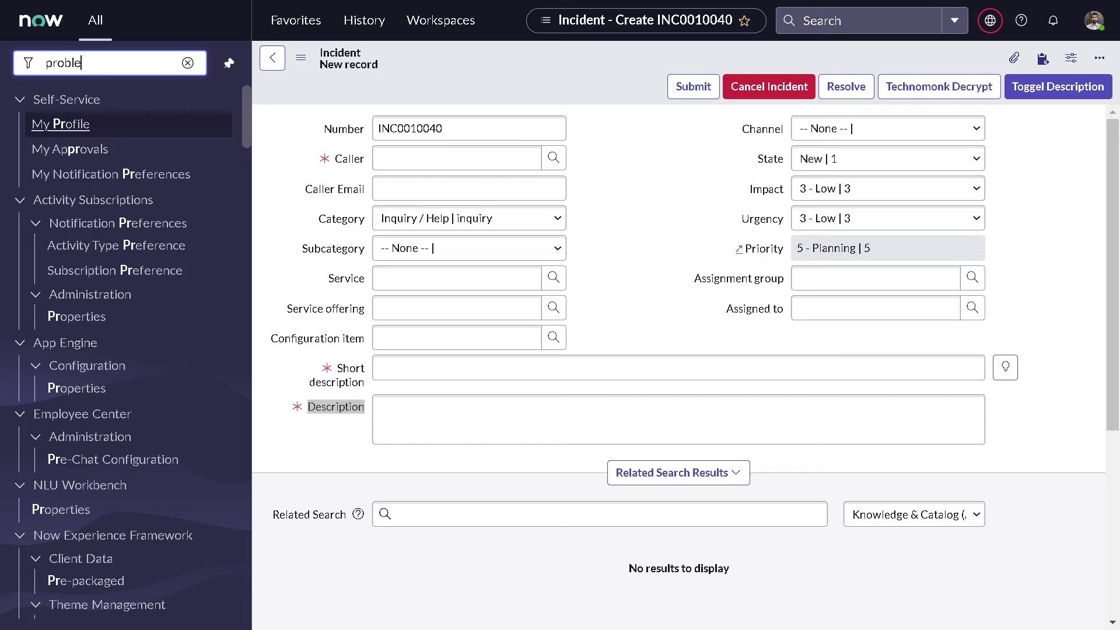
pyautogui.write('m.')
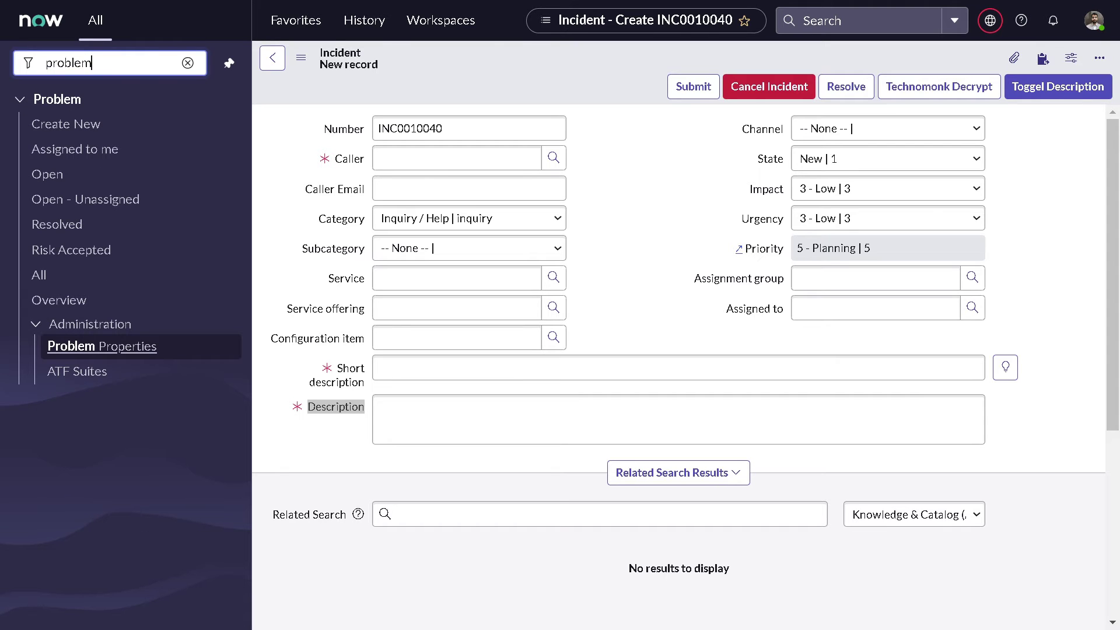
pyautogui.write('list')
pyautogui.press('Return')
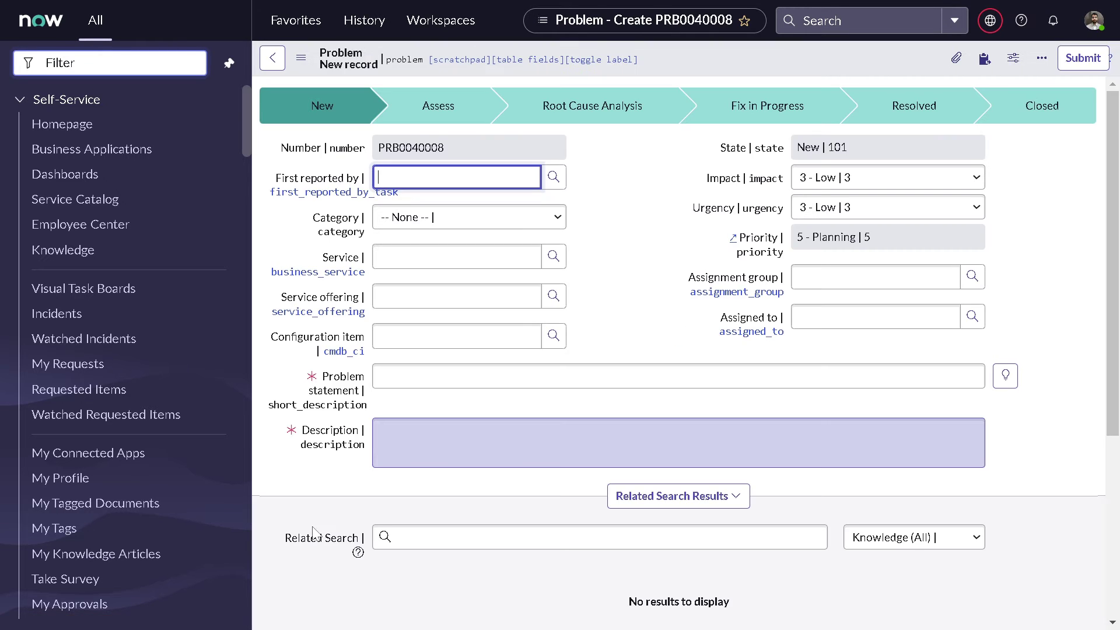
# Remove the mandatory setting from the Description field's dictionary entry and save the entry.
pyautogui.rightClick(299, 444)
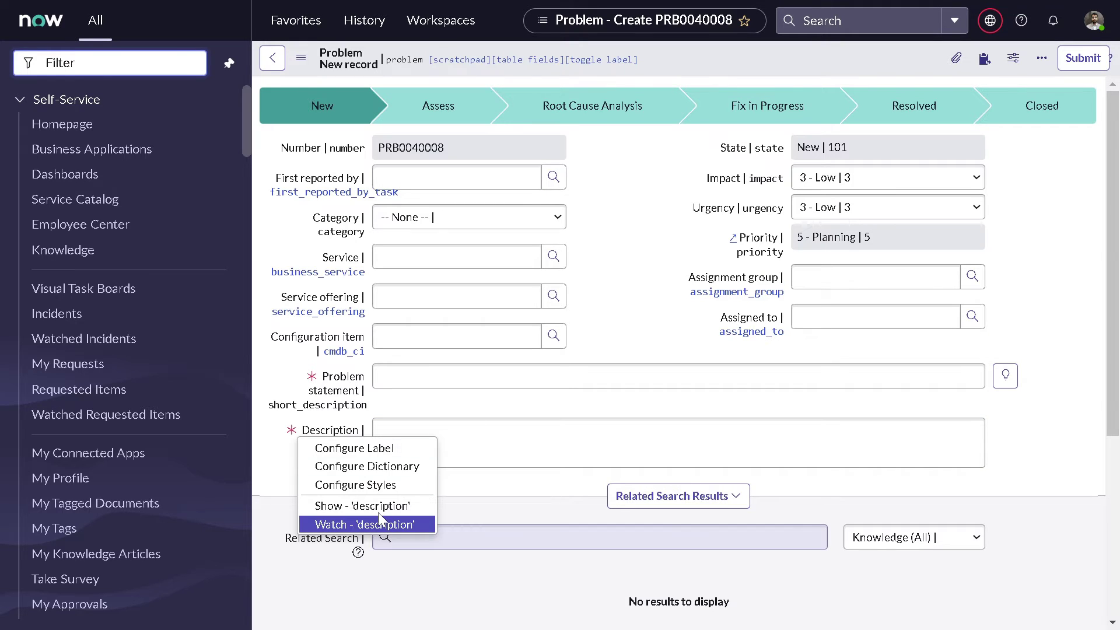
pyautogui.click(374, 470)
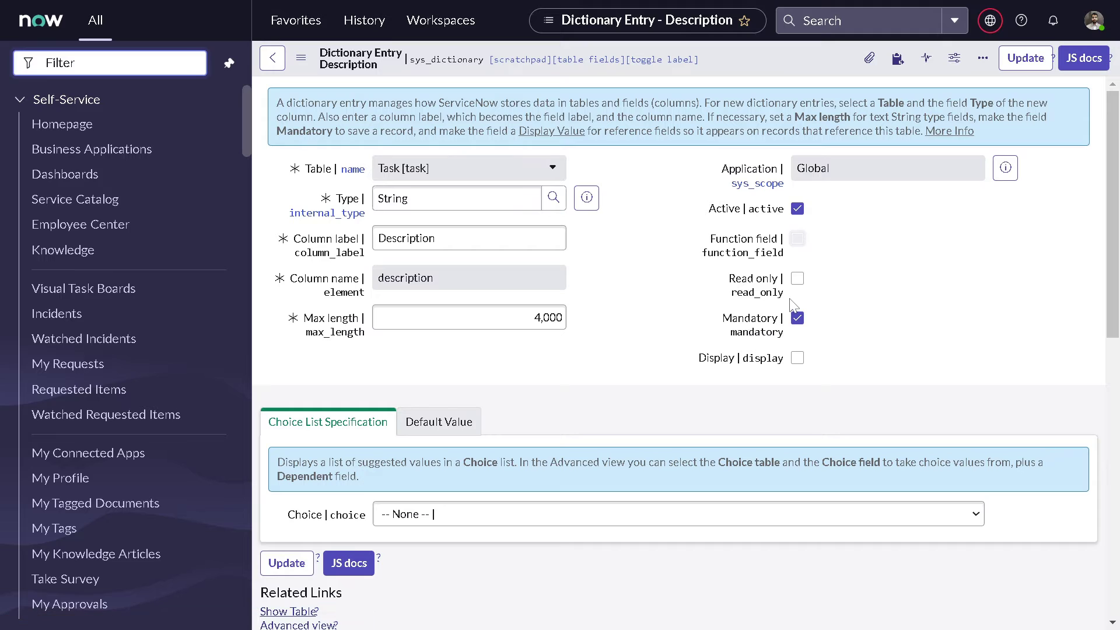
pyautogui.click(797, 318)
pyautogui.rightClick(787, 66)
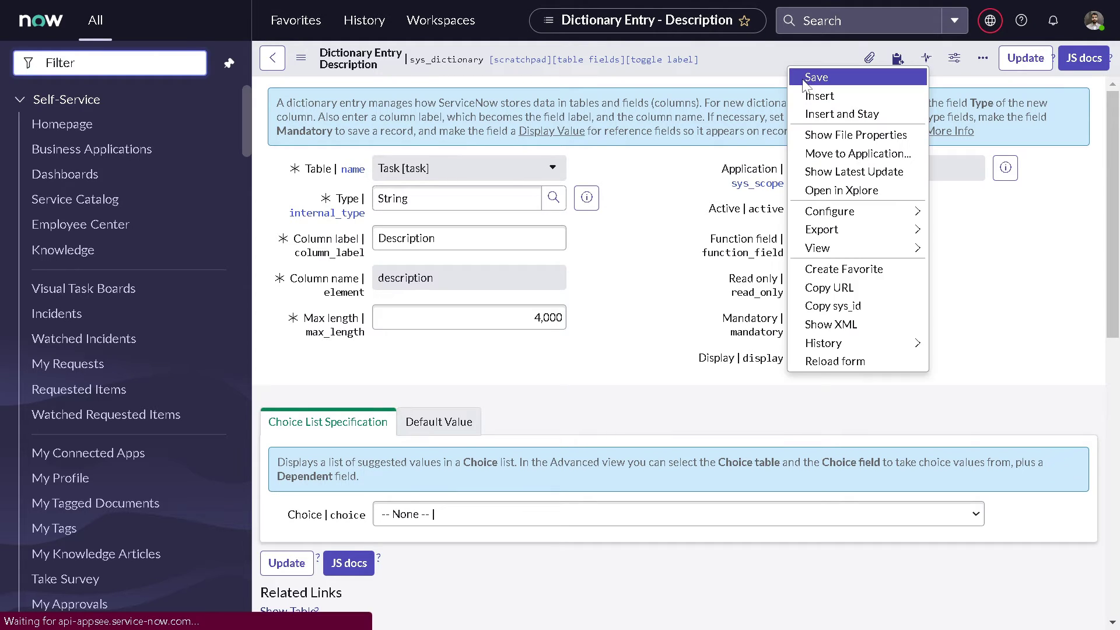
pyautogui.click(802, 80)
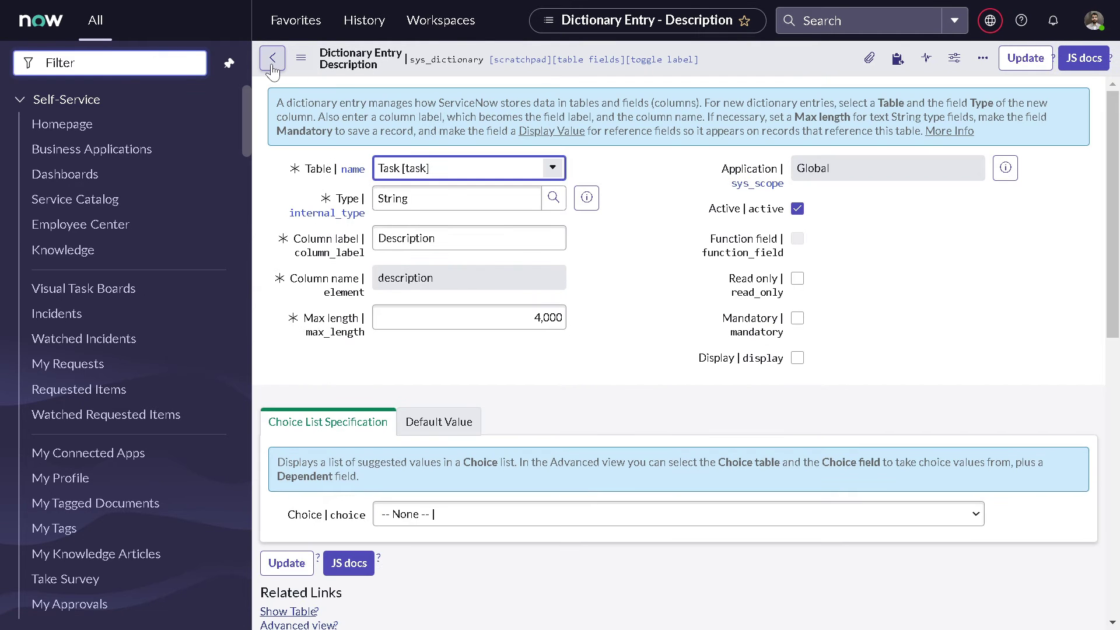
# Return to the Problem form and reopen the dictionary entry of its Description field.
pyautogui.click(272, 61)
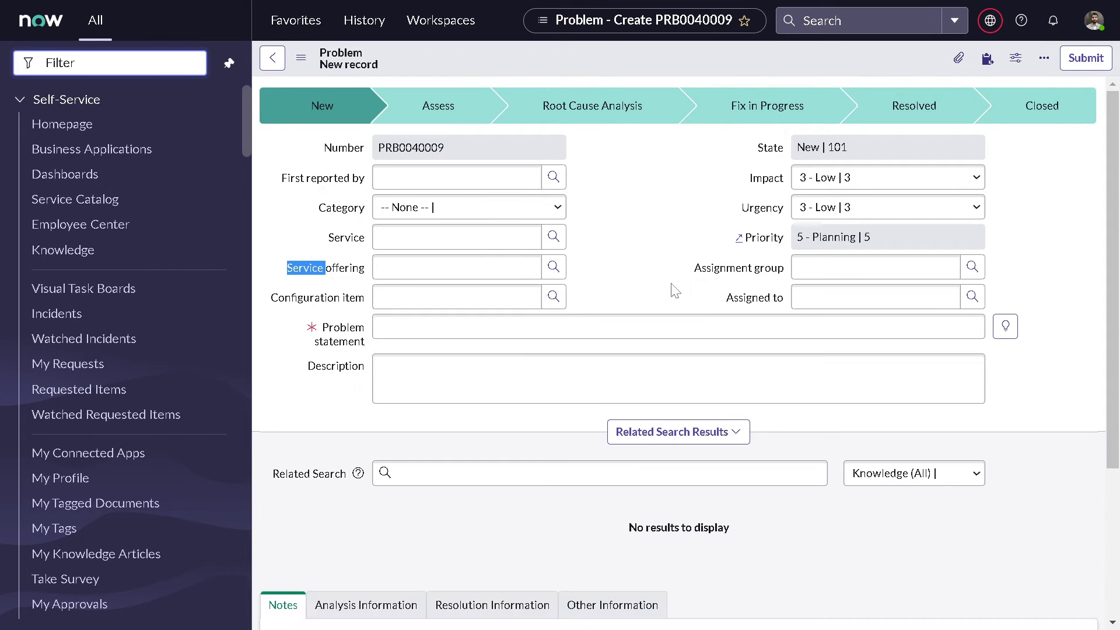
pyautogui.click(326, 379)
pyautogui.rightClick(324, 372)
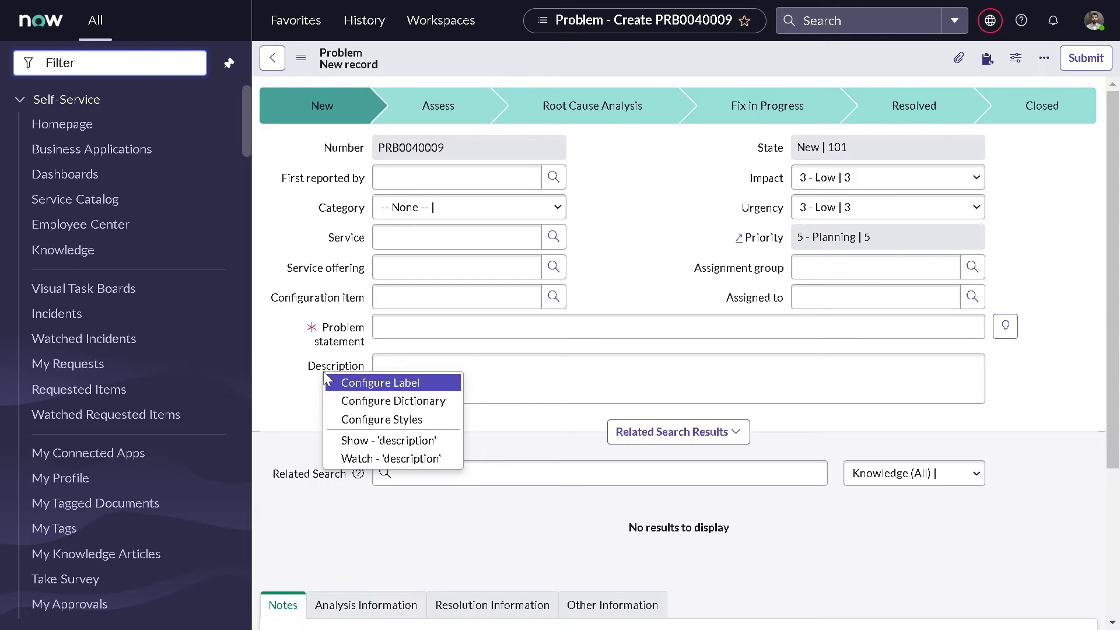
pyautogui.click(350, 402)
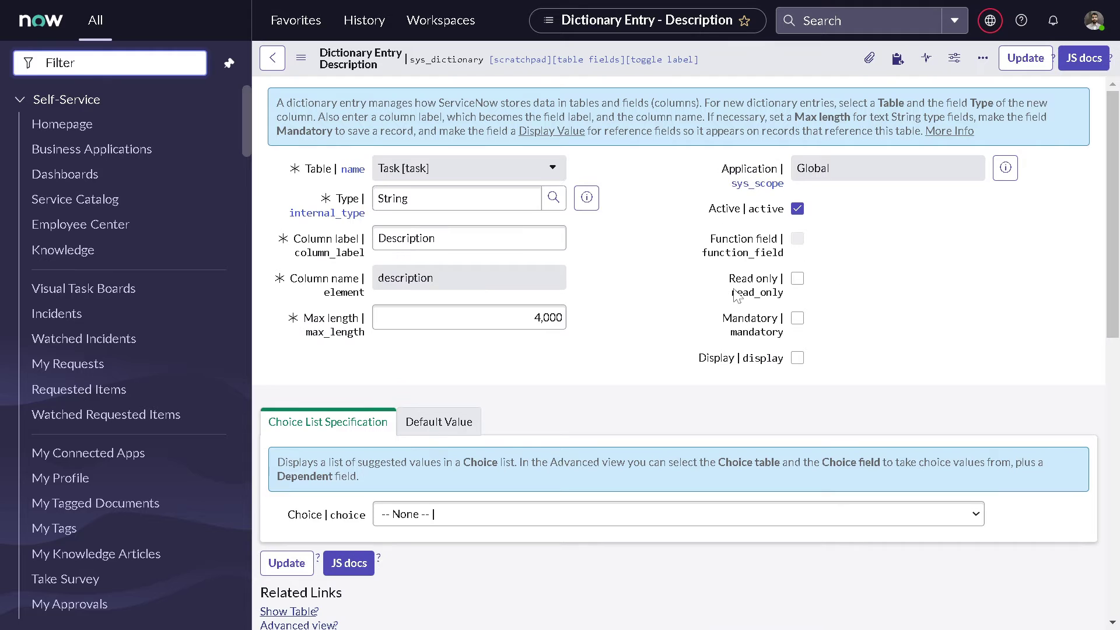
# Show the Dictionary Overrides related list of the Description dictionary entry.
pyautogui.scroll(-5, 583, 254)
pyautogui.scroll(-3, 606, 238)
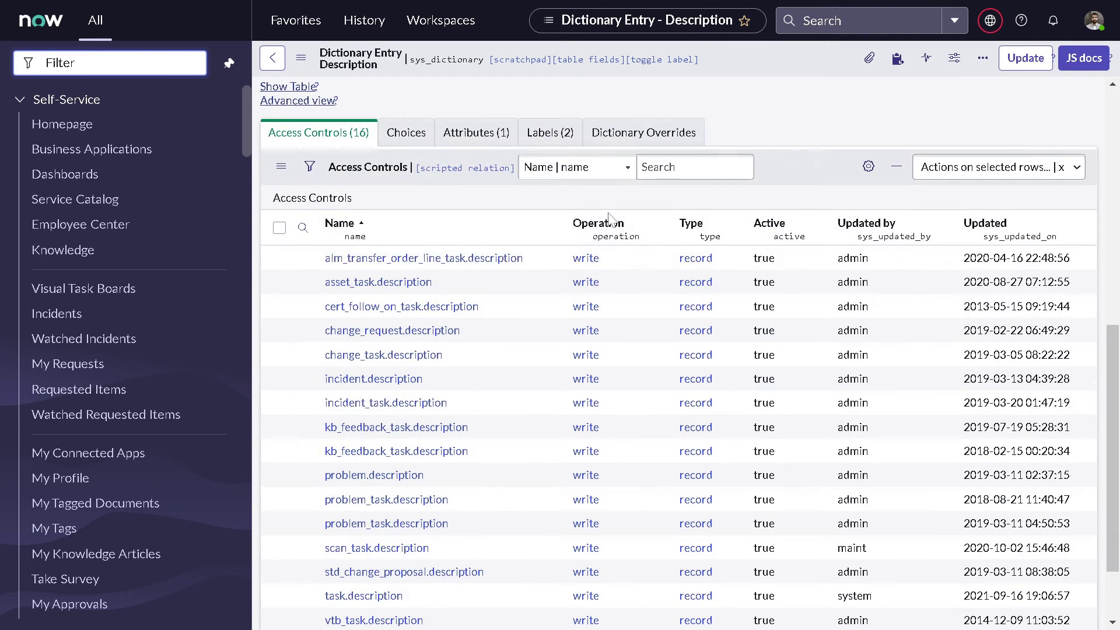
pyautogui.click(606, 134)
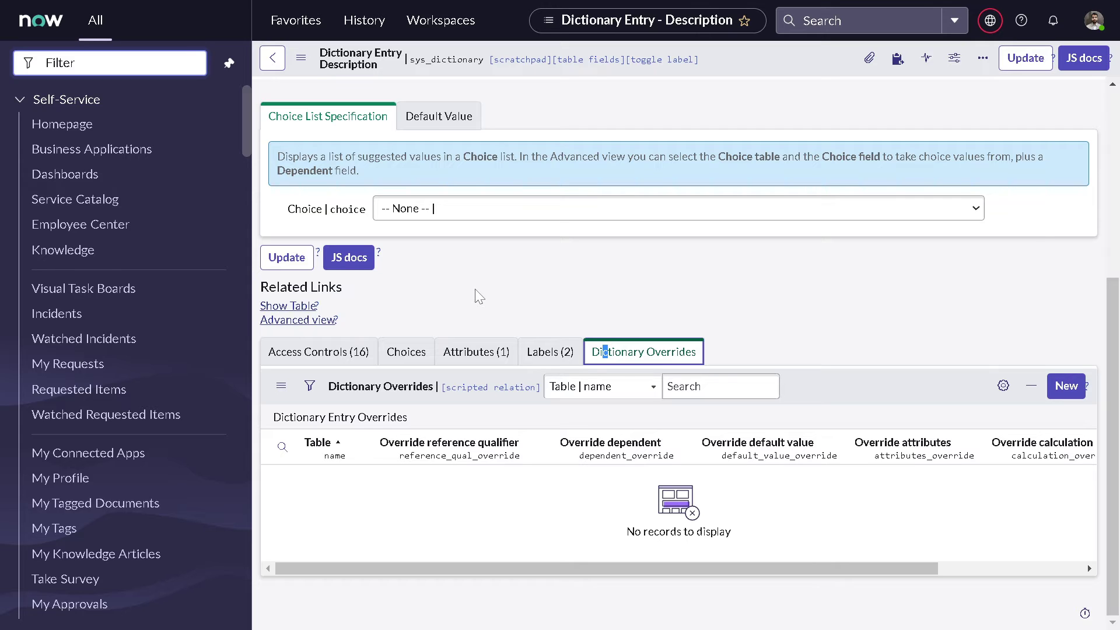
# Start a new dictionary override for the Description field and review the current Task settings and available override options.
pyautogui.click(1071, 390)
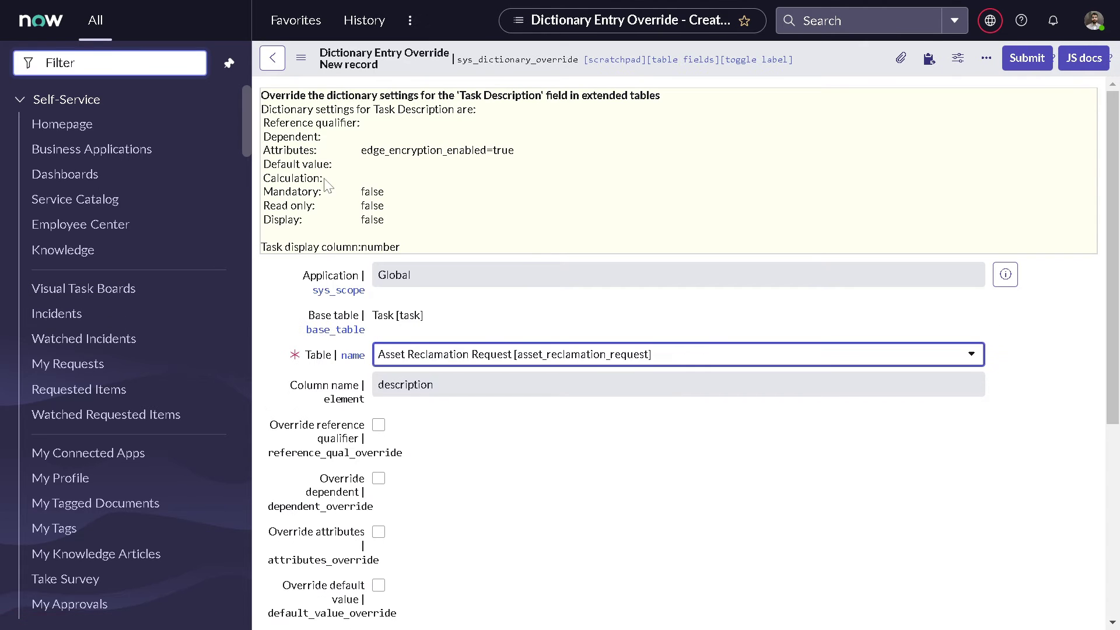
pyautogui.moveTo(291, 95); pyautogui.dragTo(424, 95)
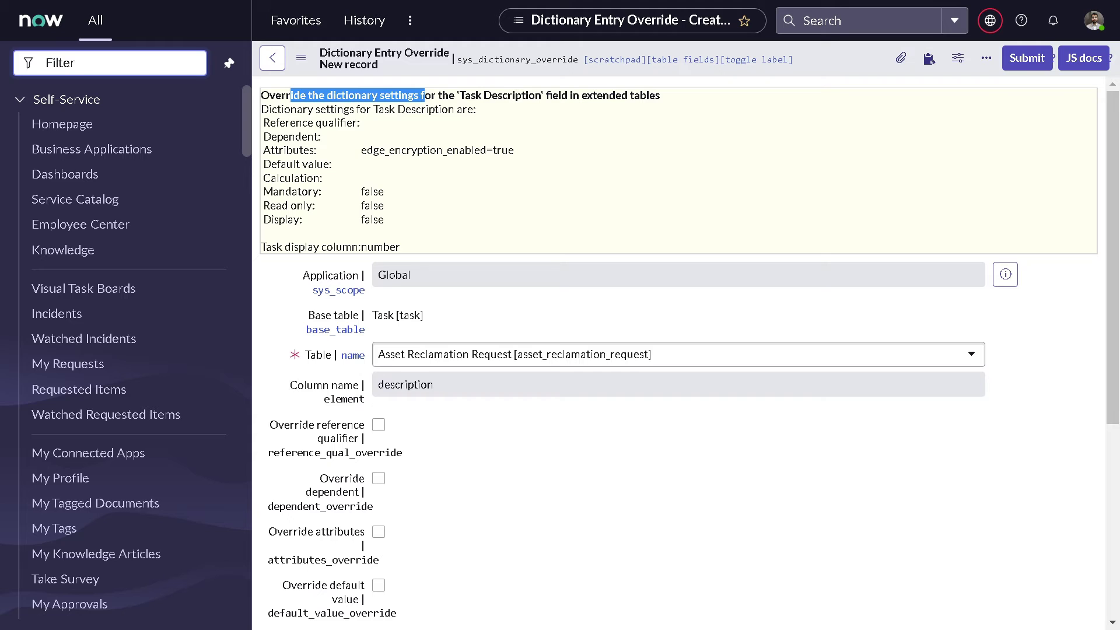
pyautogui.moveTo(551, 95); pyautogui.dragTo(640, 95)
pyautogui.moveTo(595, 95); pyautogui.dragTo(458, 292)
pyautogui.scroll(-2, 432, 199)
pyautogui.scroll(2, 432, 199)
pyautogui.scroll(-5, 457, 292)
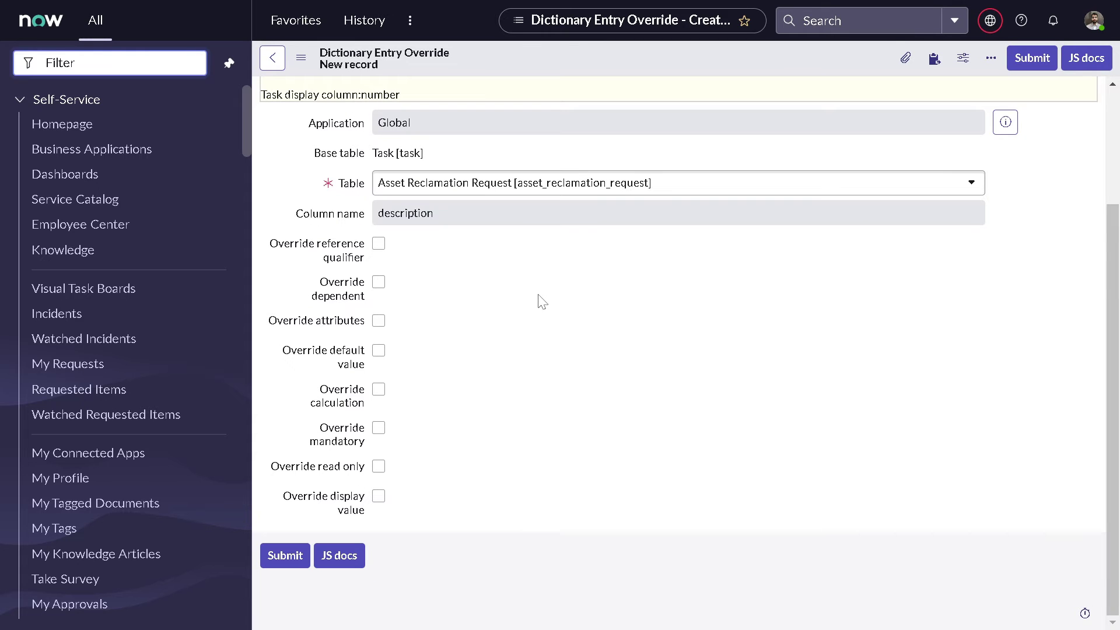
pyautogui.scroll(2, 485, 270)
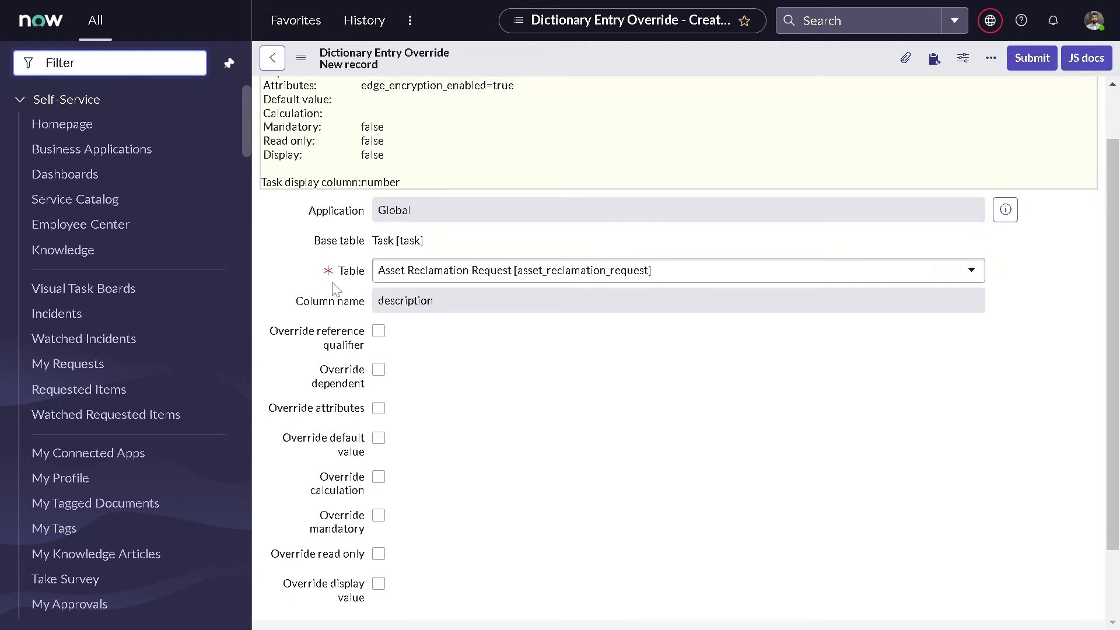
# Set the new override's table to Incident [incident].
pyautogui.click(441, 271)
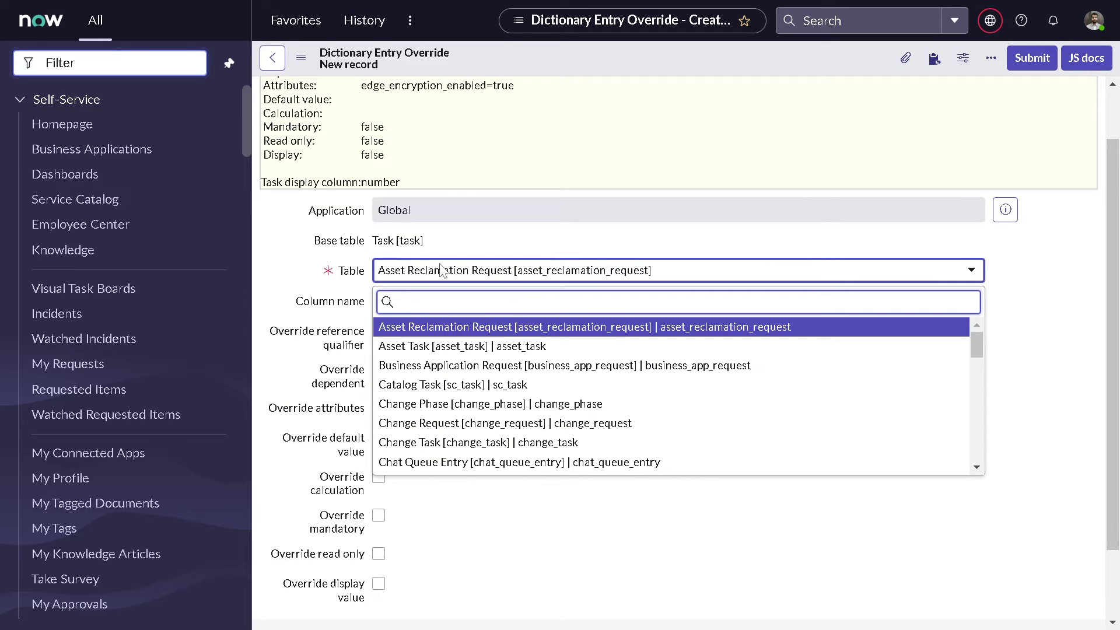
pyautogui.write('incident')
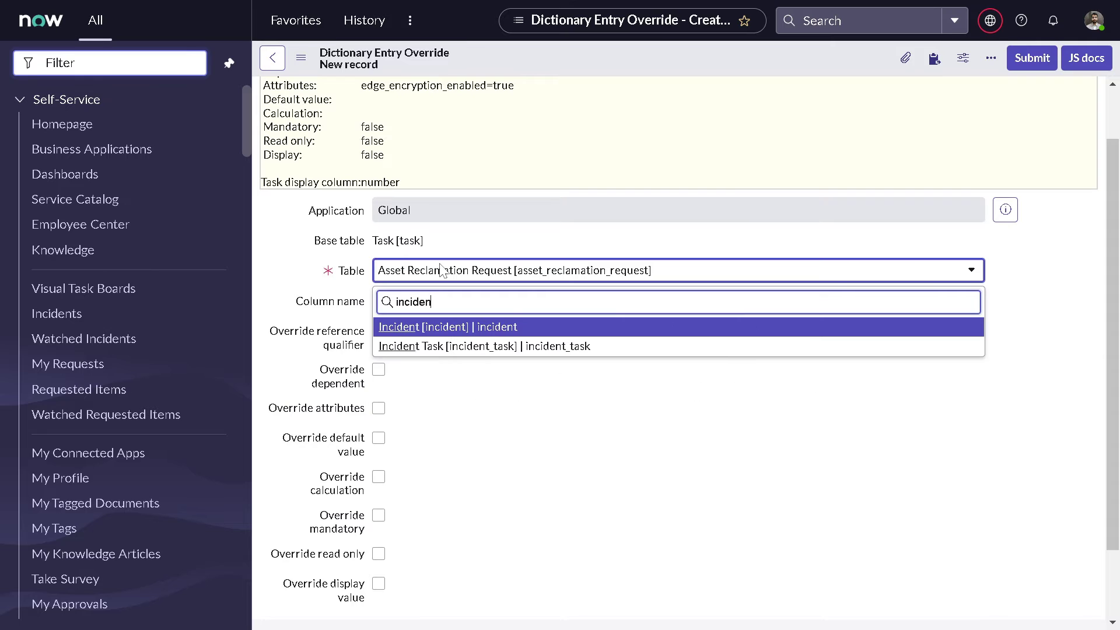
pyautogui.click(431, 330)
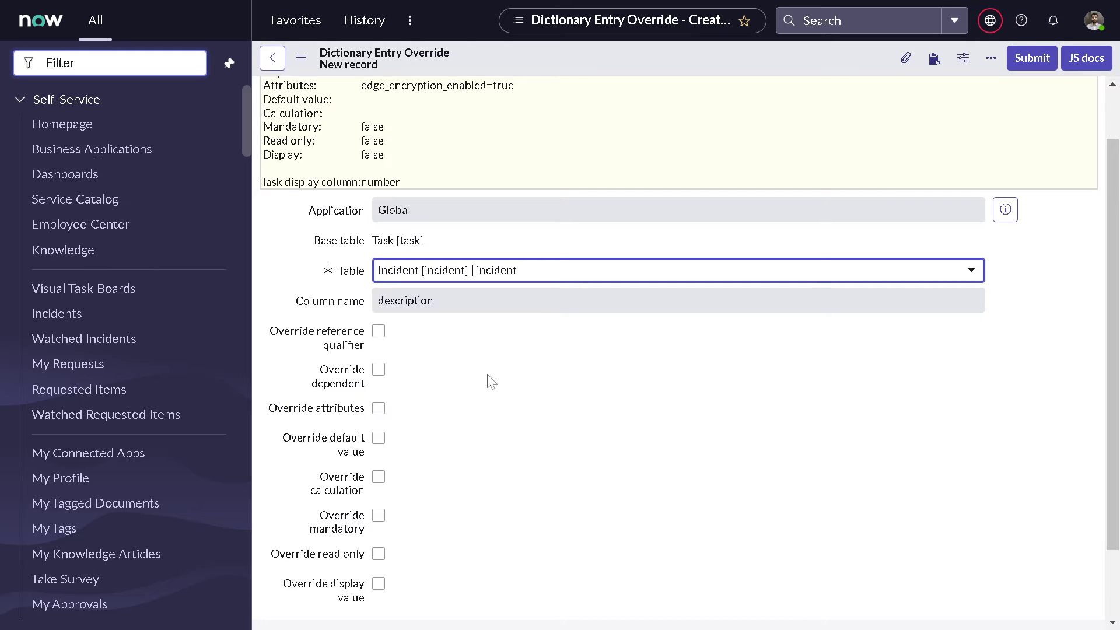
# Enable Override mandatory and Mandatory for the Incident override of Description, and save the record.
pyautogui.scroll(-2, 475, 358)
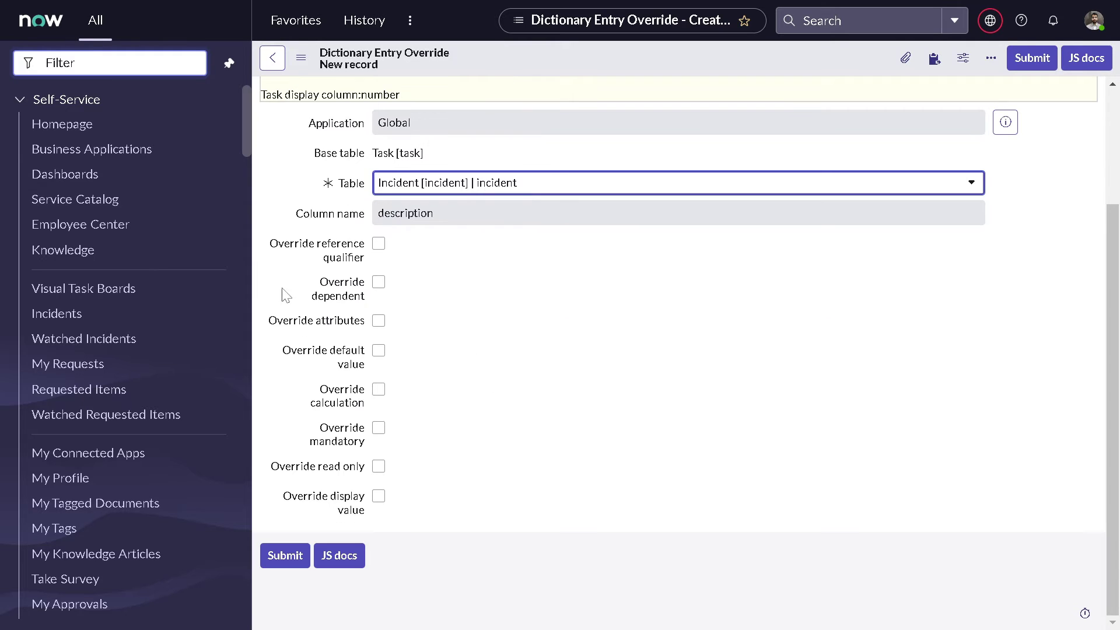
pyautogui.moveTo(330, 265)
pyautogui.click(379, 426)
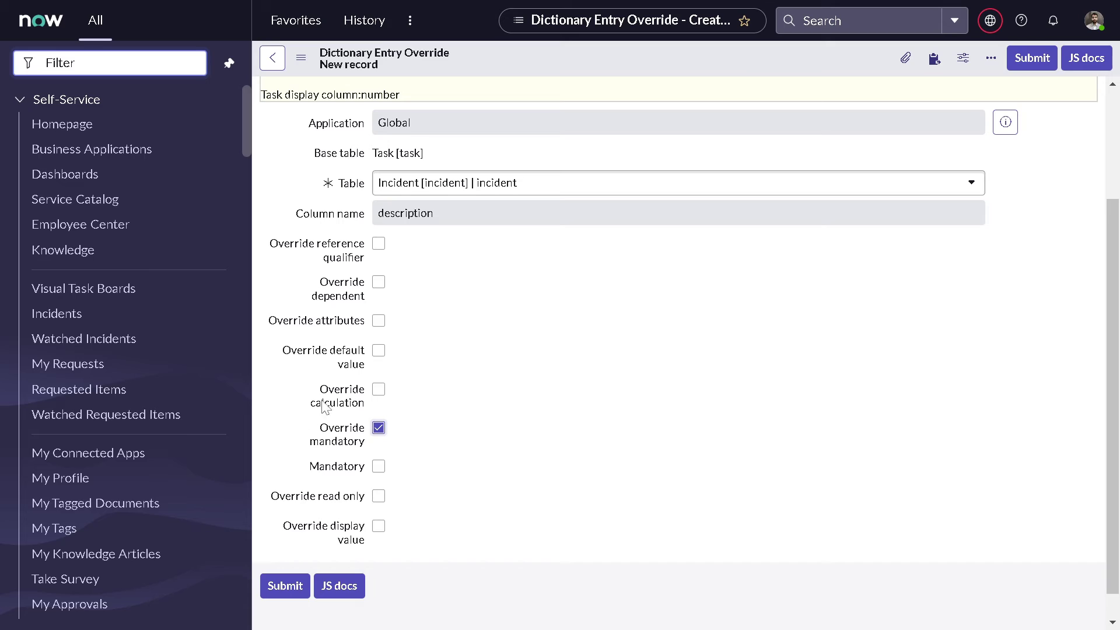
pyautogui.click(378, 466)
pyautogui.rightClick(820, 60)
pyautogui.click(834, 74)
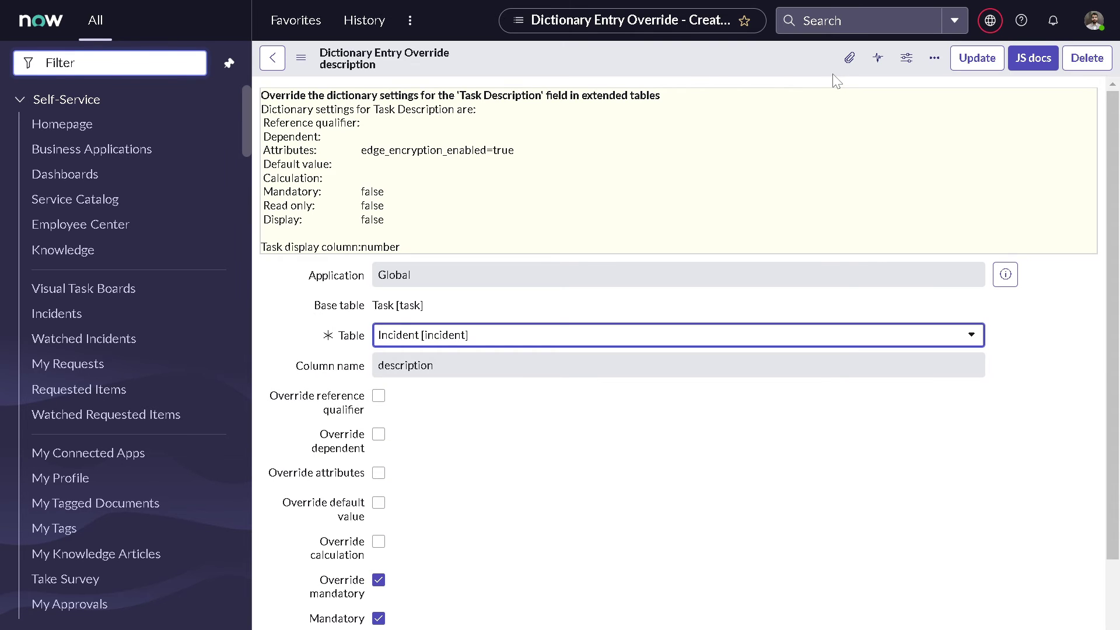
# Leave the override and check on a blank Problem form whether the Description field is mandatory.
pyautogui.click(272, 58)
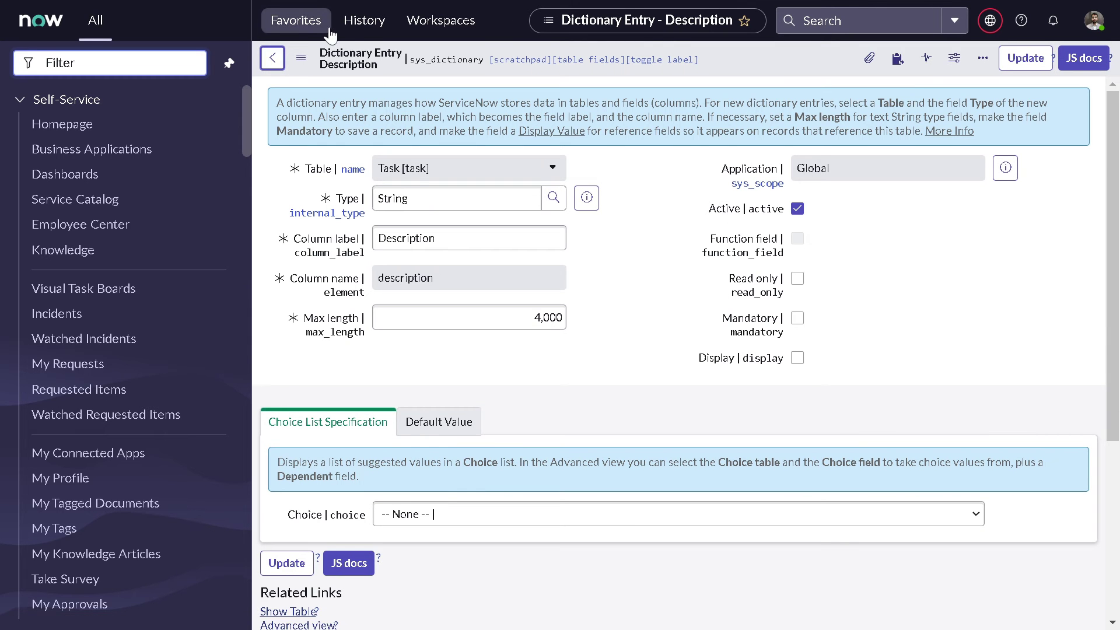
pyautogui.click(359, 24)
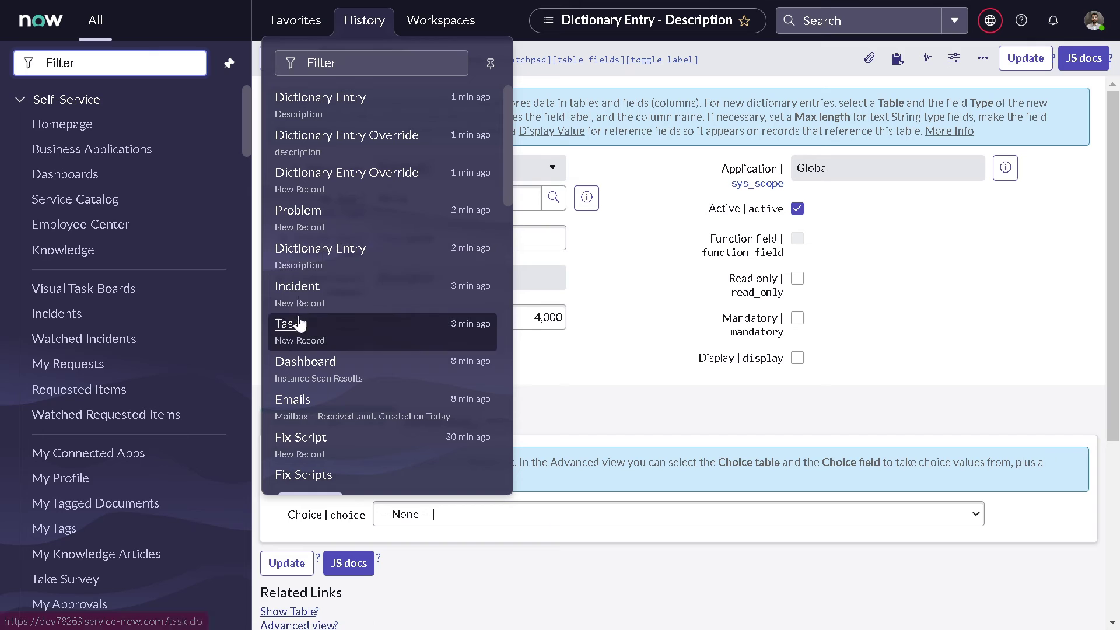
pyautogui.click(305, 223)
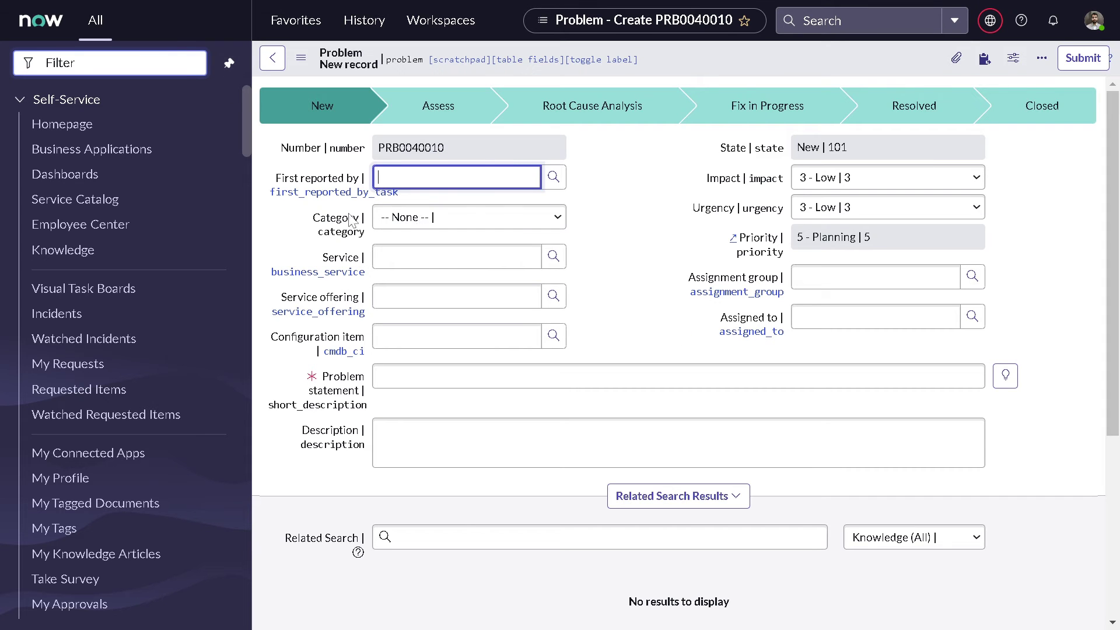
pyautogui.click(279, 437)
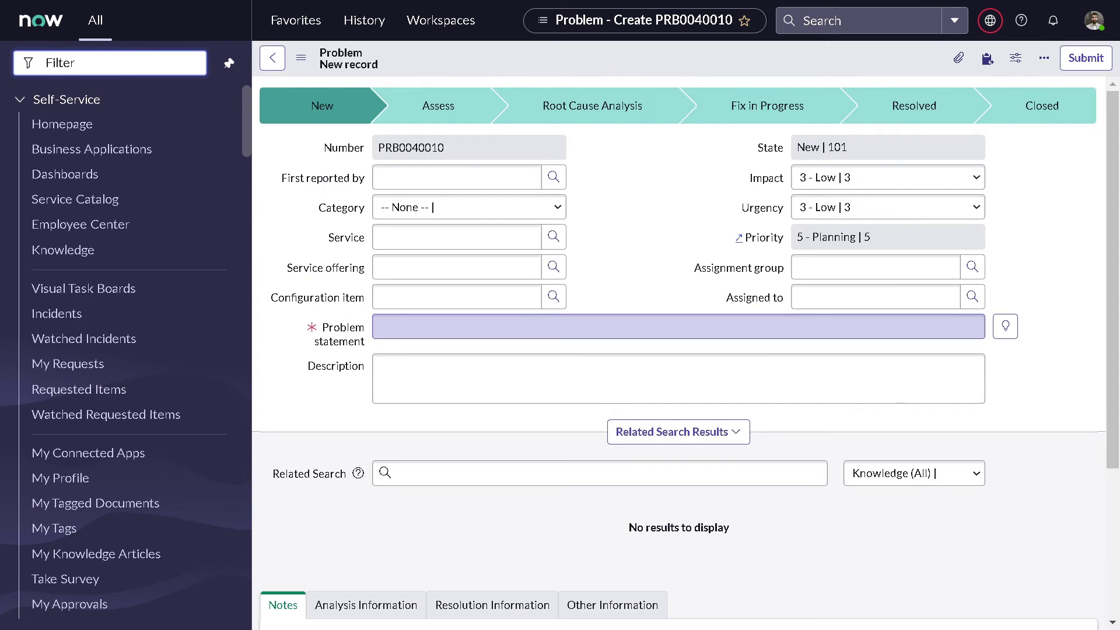
pyautogui.moveTo(306, 366); pyautogui.dragTo(362, 369)
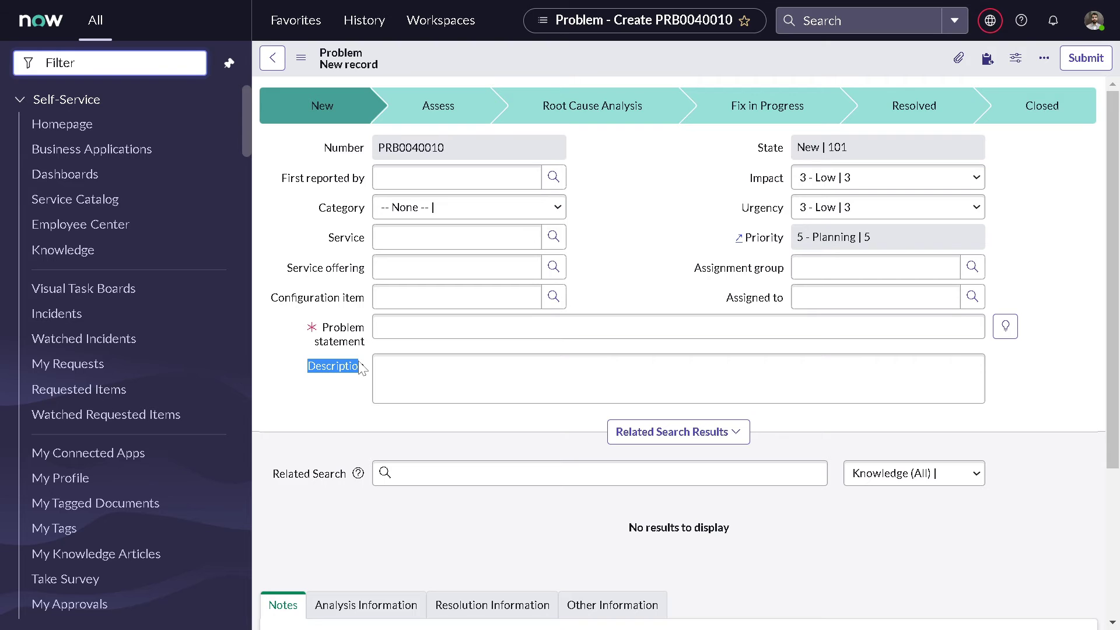
# Open a blank Task form from the history and check whether its Description field is mandatory.
pyautogui.click(309, 29)
pyautogui.click(350, 26)
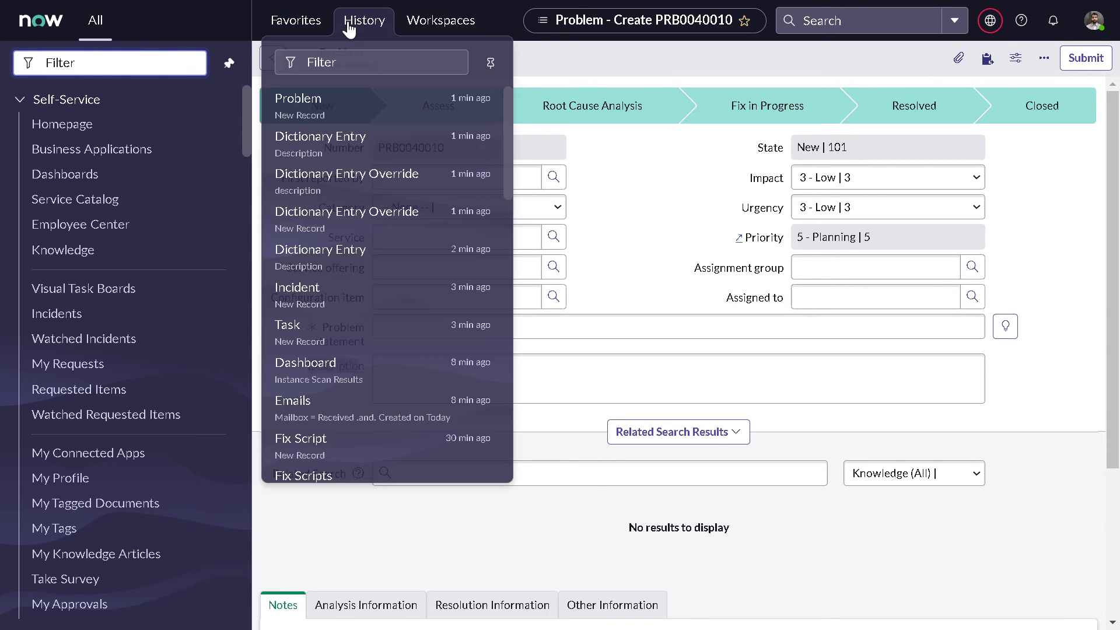
pyautogui.click(294, 345)
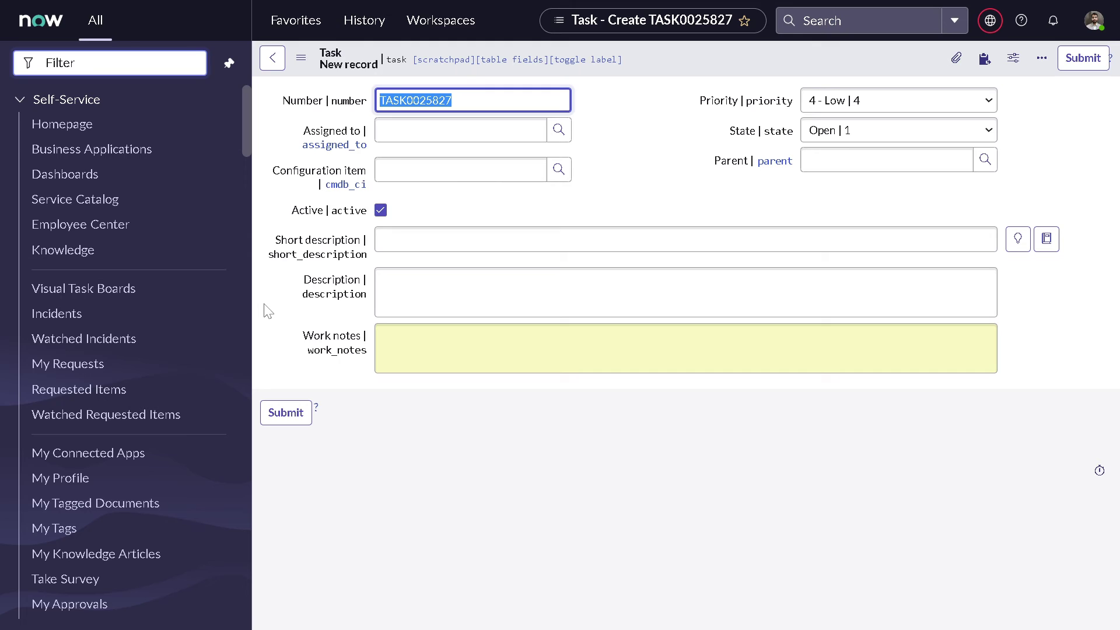
pyautogui.doubleClick(277, 309)
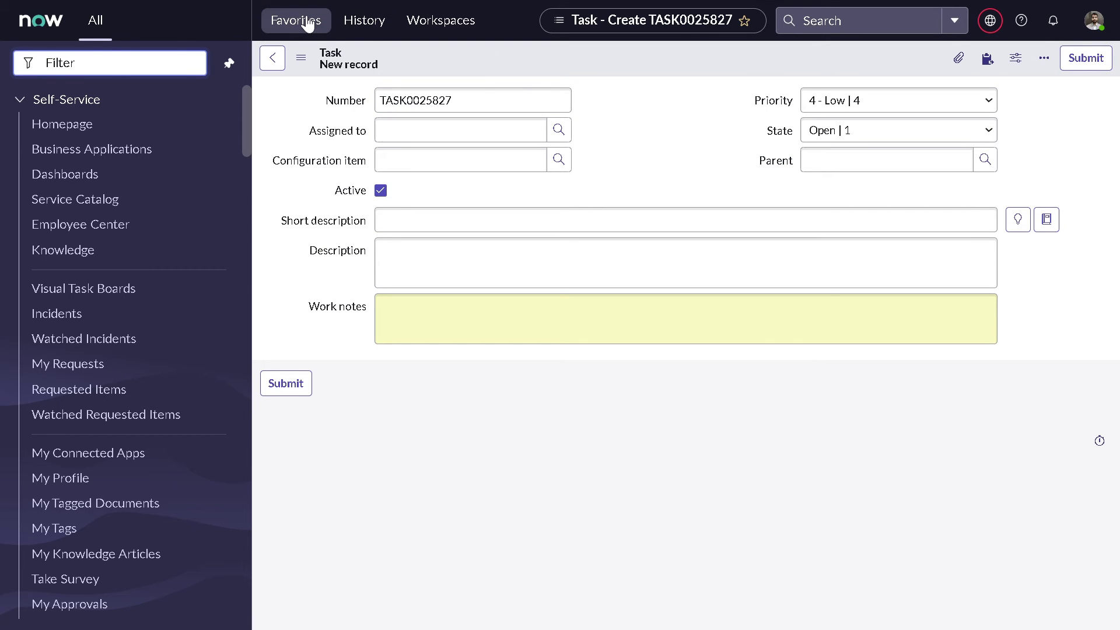
# Open a blank Incident form from the history and check whether its Description field is mandatory.
pyautogui.click(364, 20)
pyautogui.click(313, 325)
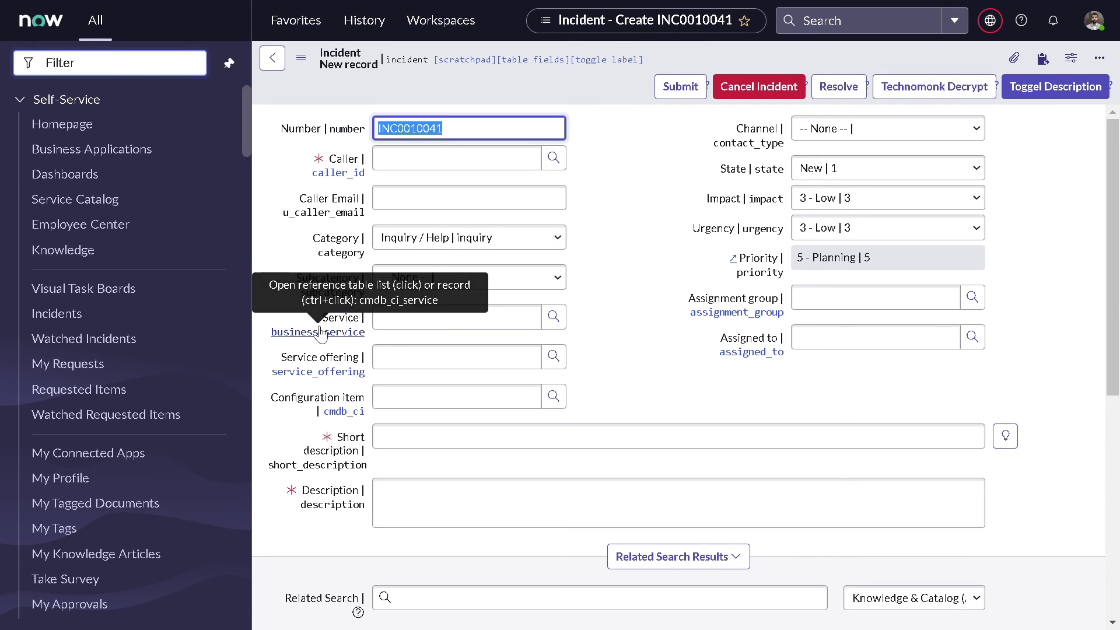
pyautogui.doubleClick(275, 446)
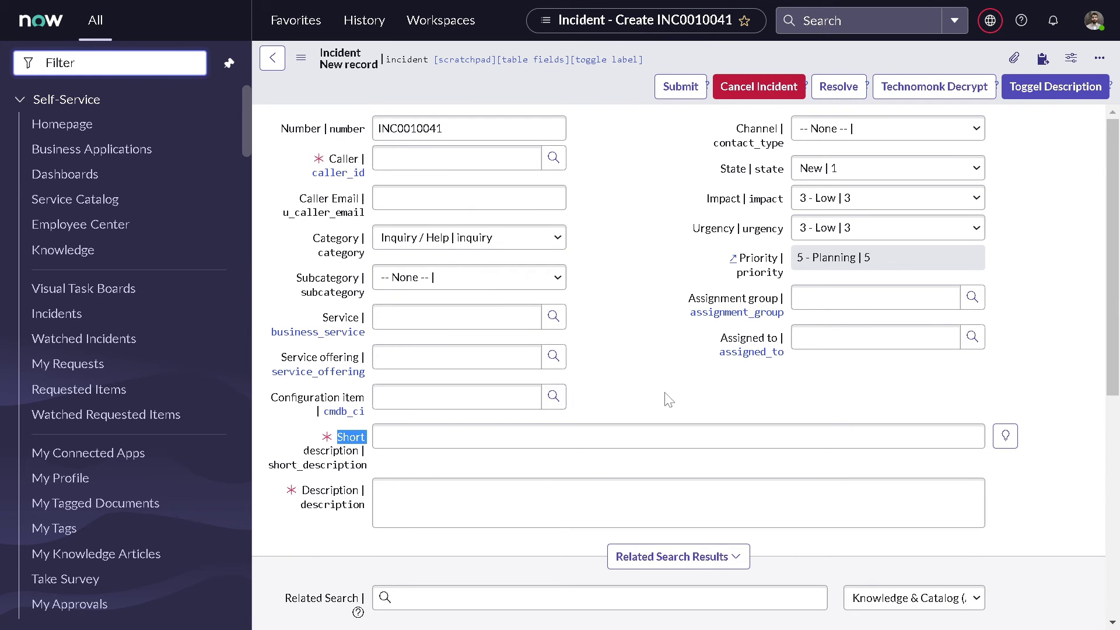
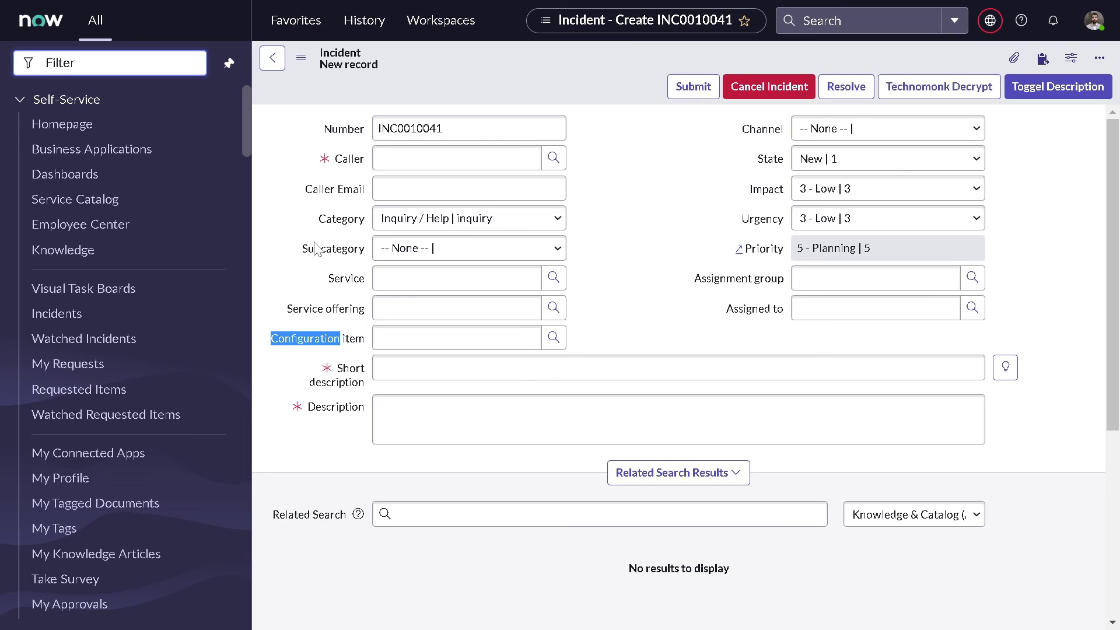
pyautogui.click(116, 62)
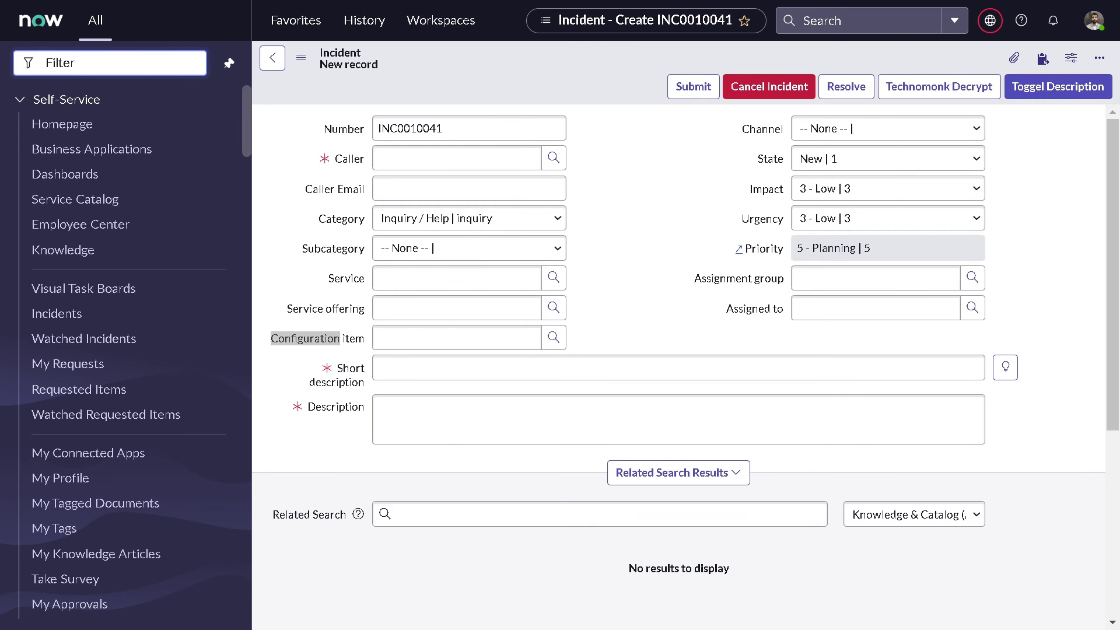
# Go back to a blank Problem form and open the dictionary entry of its Description field.
pyautogui.click(361, 21)
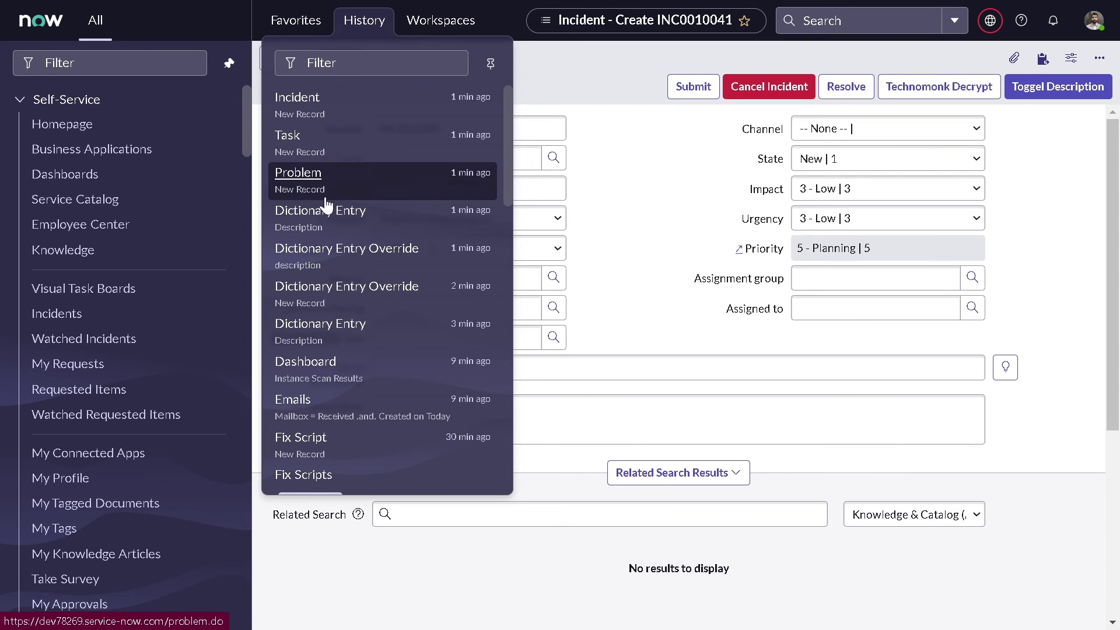
pyautogui.click(326, 205)
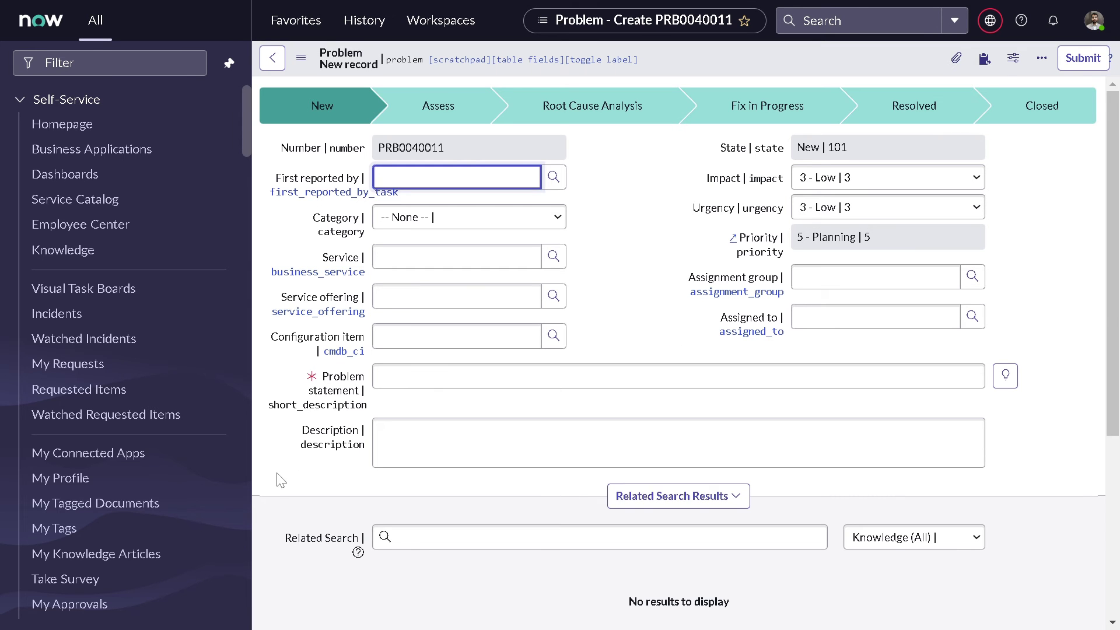
pyautogui.click(281, 479)
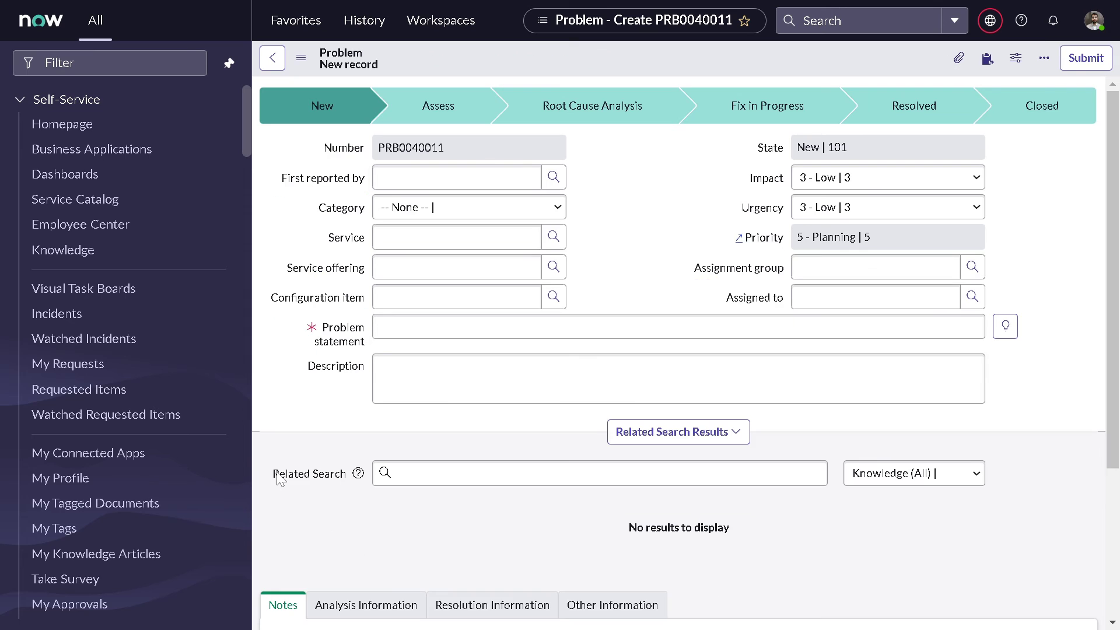
pyautogui.rightClick(324, 367)
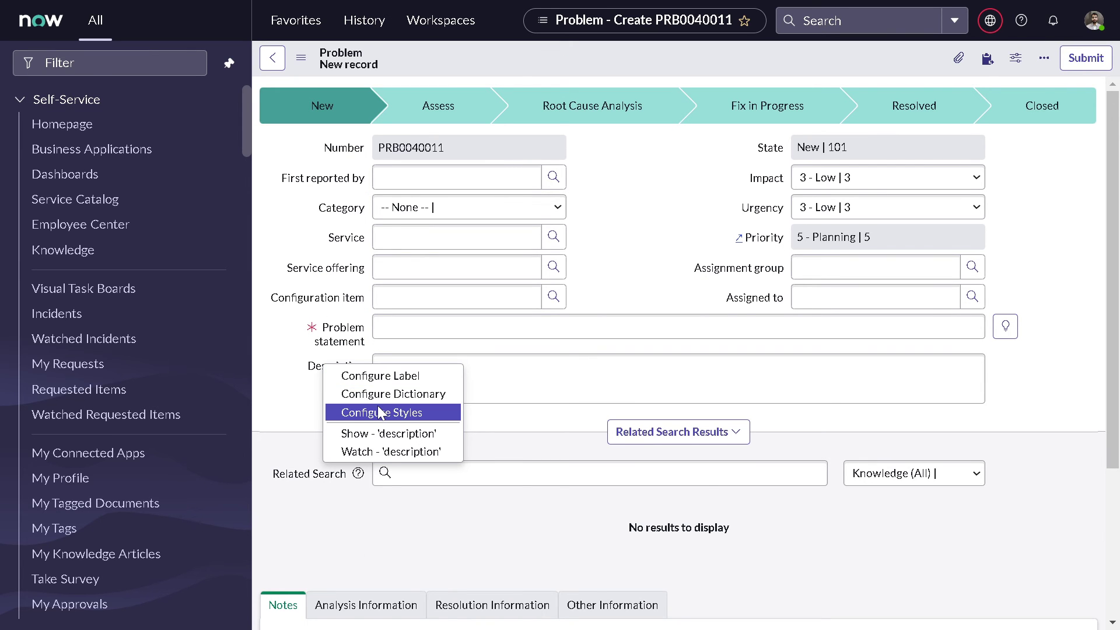
pyautogui.click(349, 388)
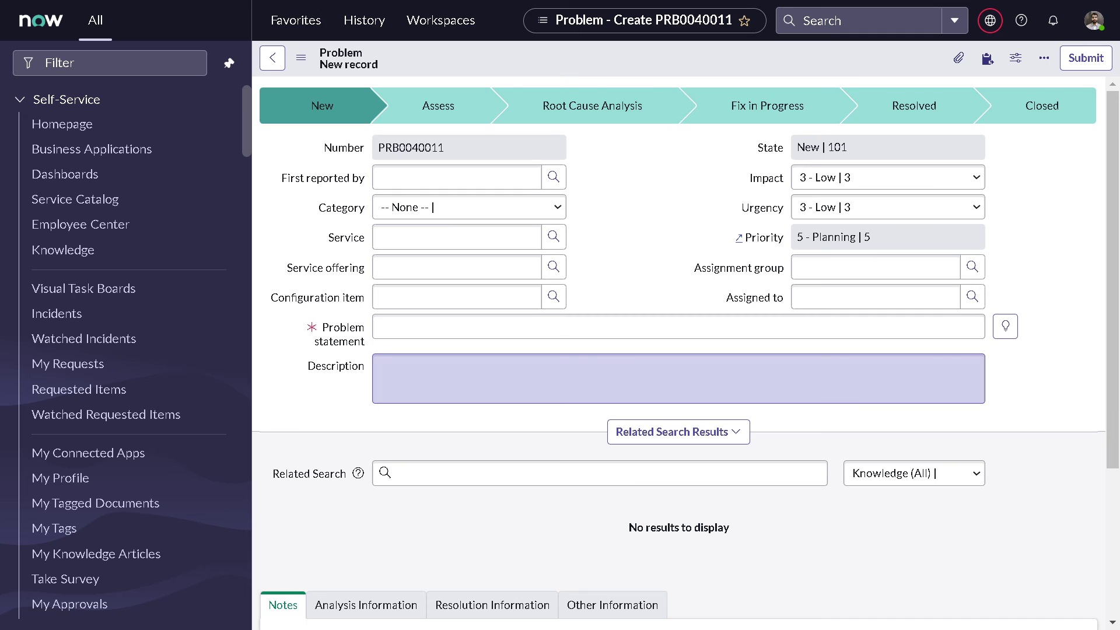
pyautogui.rightClick(336, 370)
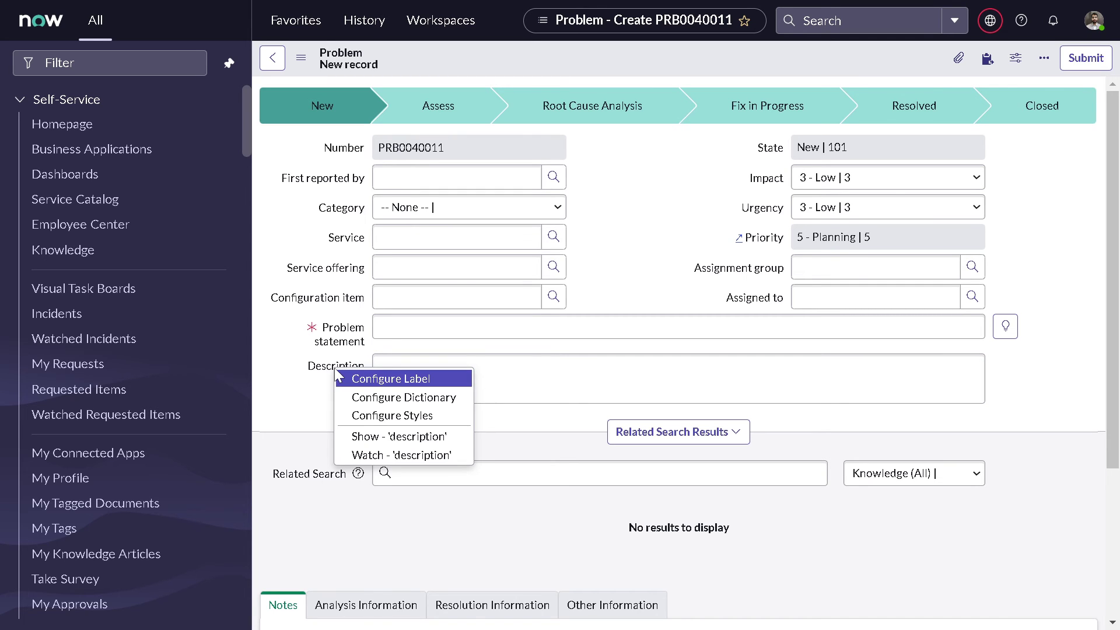
pyautogui.click(363, 400)
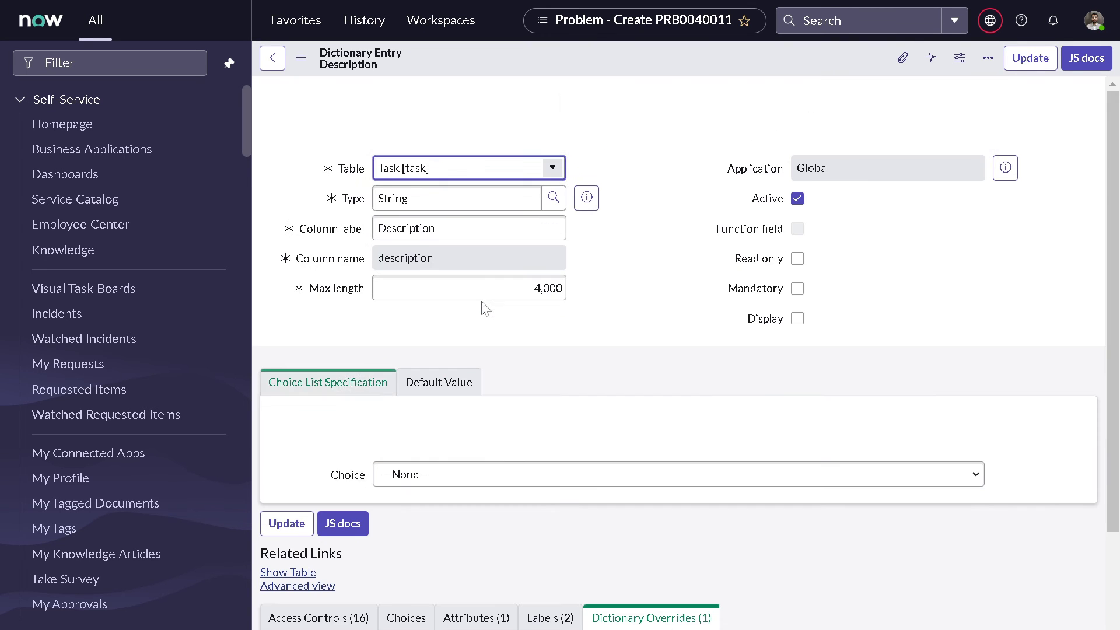
# Start another dictionary override for the Description field and set its table to Problem [problem].
pyautogui.scroll(-4, 554, 379)
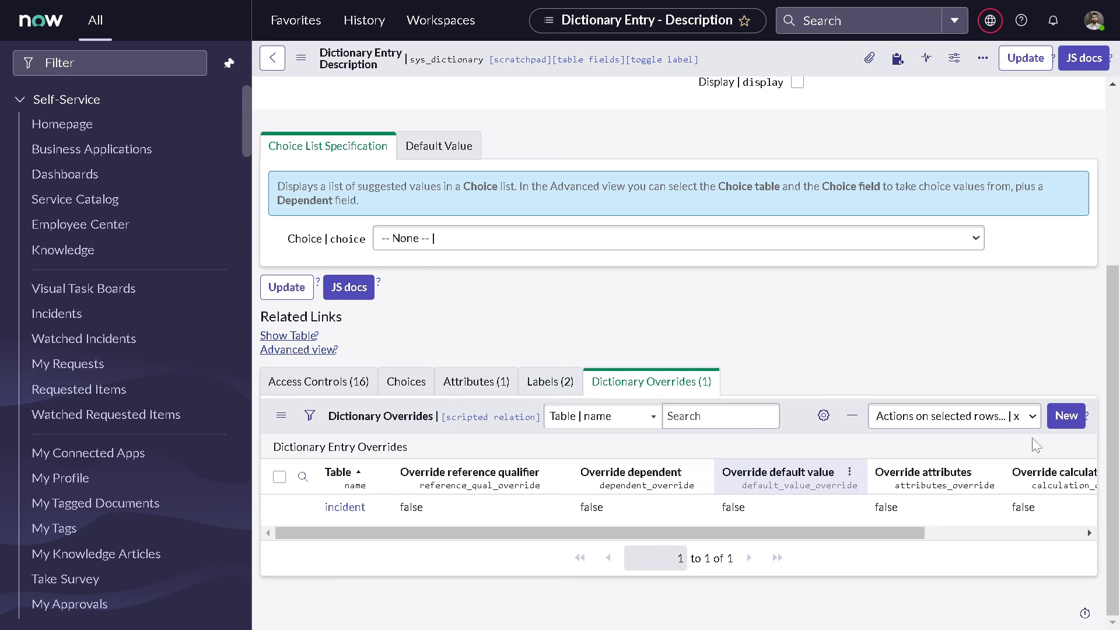
pyautogui.click(1057, 424)
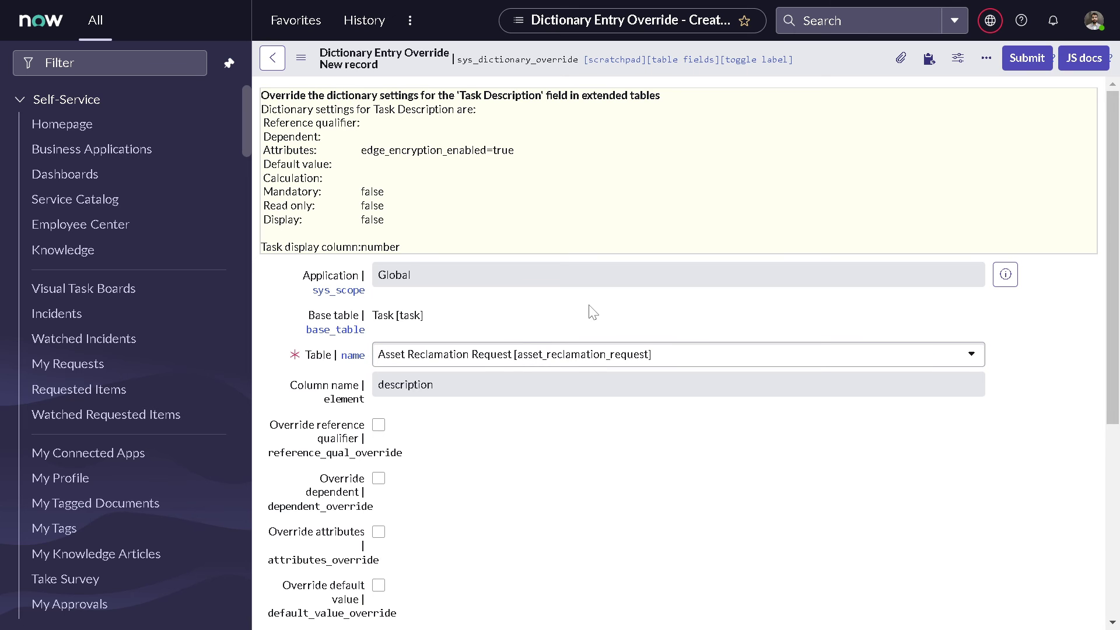
pyautogui.click(603, 352)
pyautogui.write('problem')
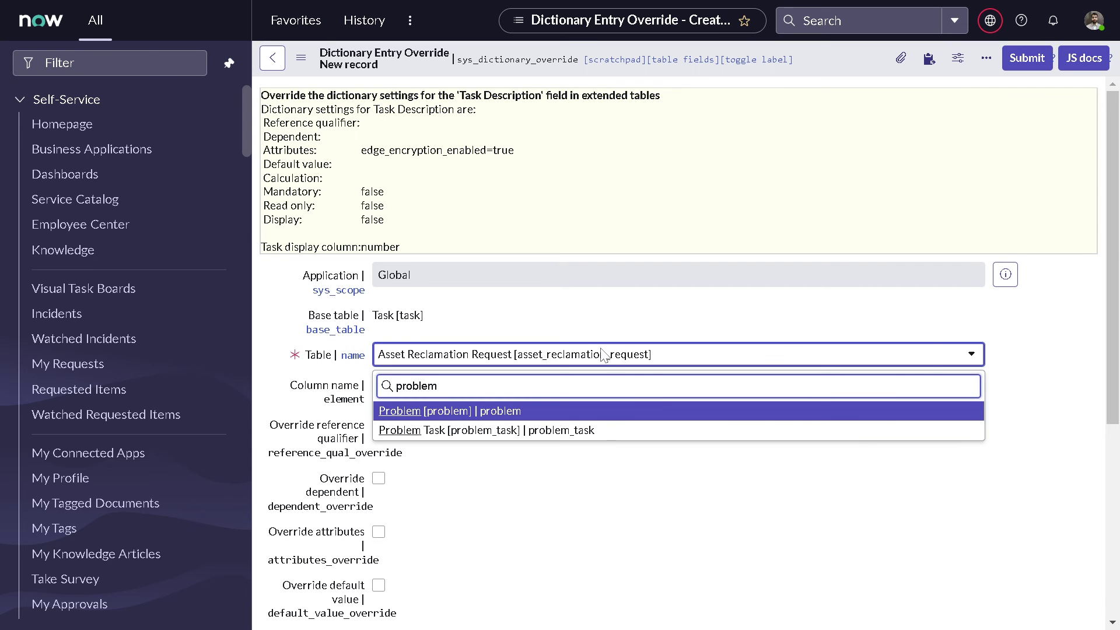
pyautogui.click(563, 412)
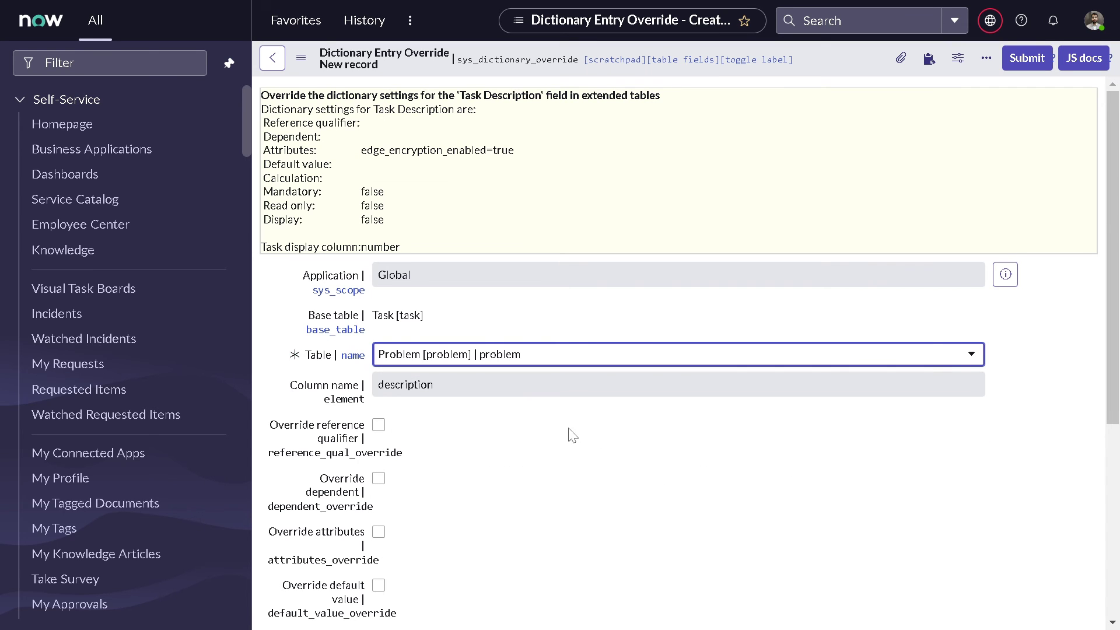
# Override the default value with "This is the Dictionary override tutorial by Technomonk" and submit the Problem dictionary override.
pyautogui.scroll(-3, 575, 437)
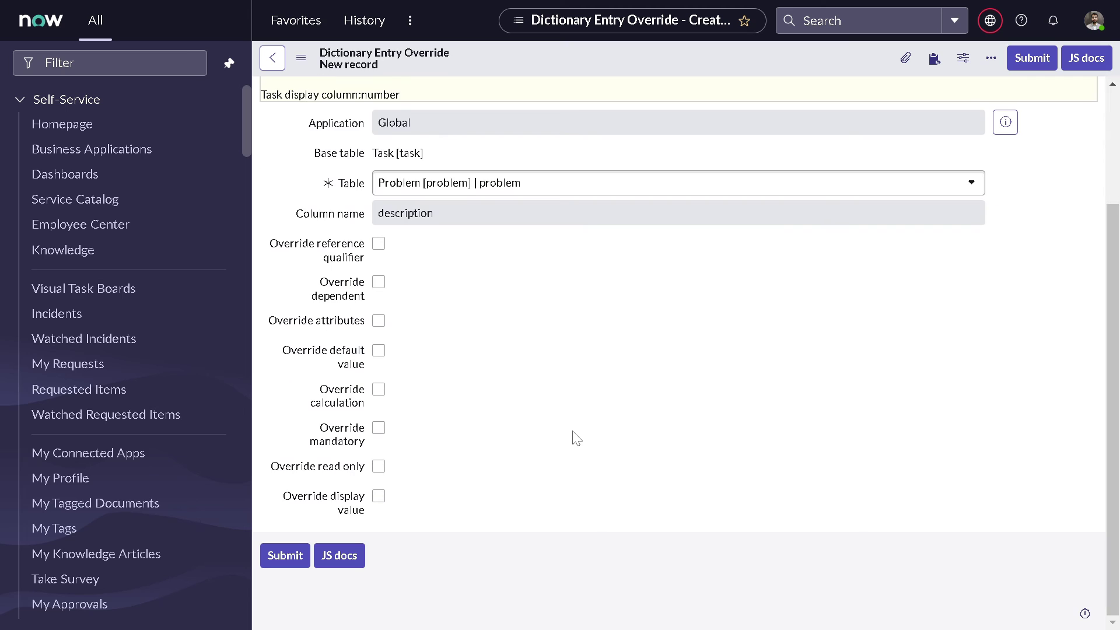
pyautogui.click(378, 350)
pyautogui.click(403, 385)
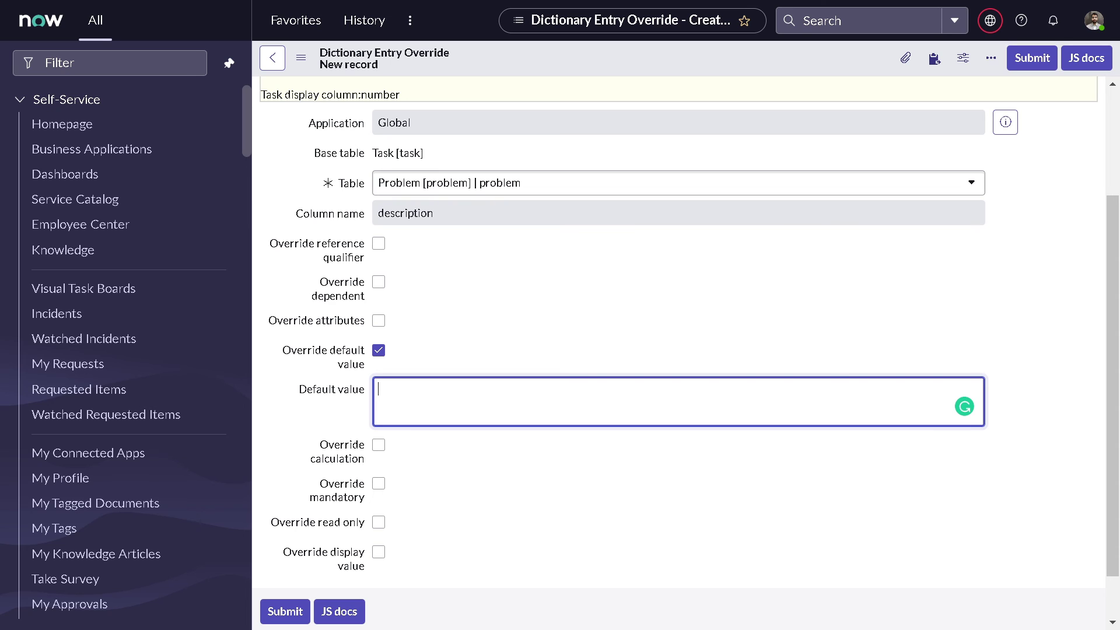
pyautogui.write('This is the Dictionary override t')
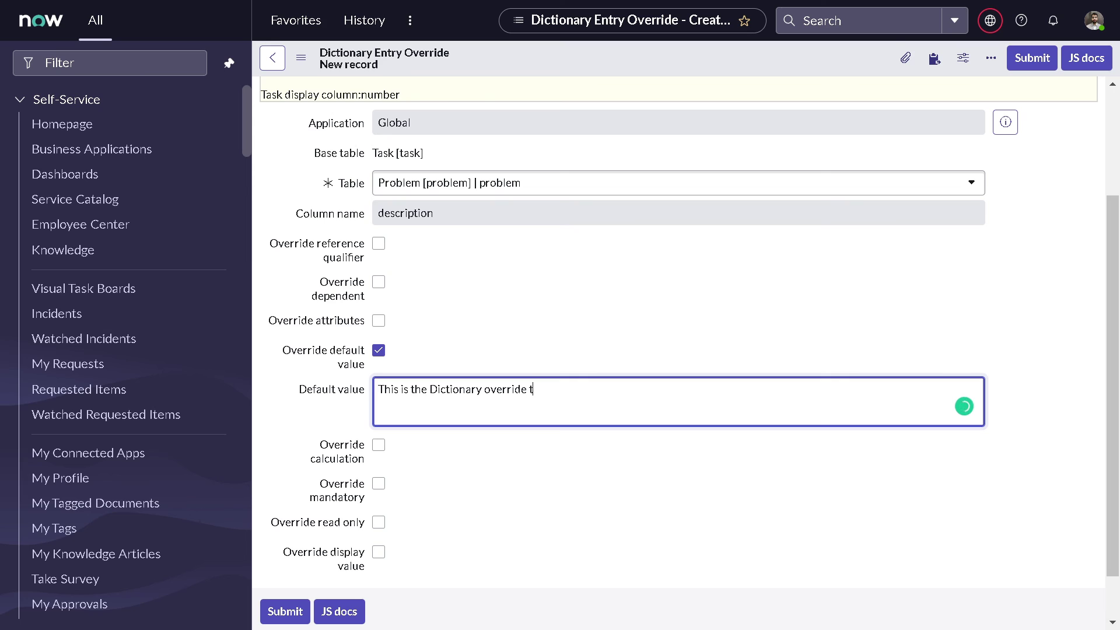
pyautogui.write('utorial by Technomonk')
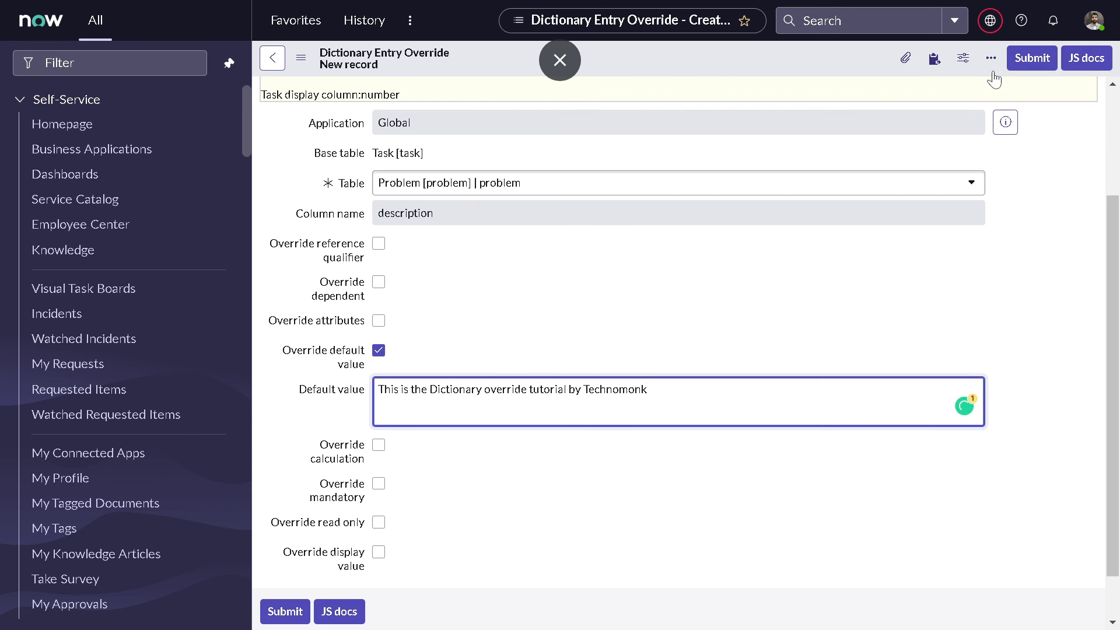
pyautogui.click(1020, 60)
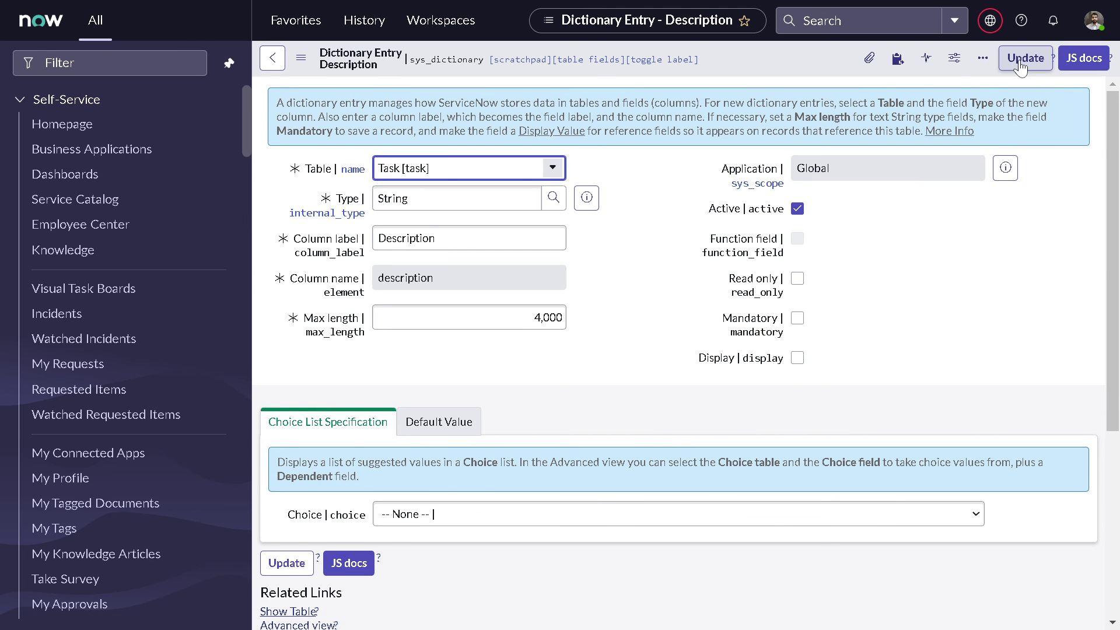
# Open blank Task and Incident forms from the history and check each Description field for a default value and mandatory marking.
pyautogui.click(366, 22)
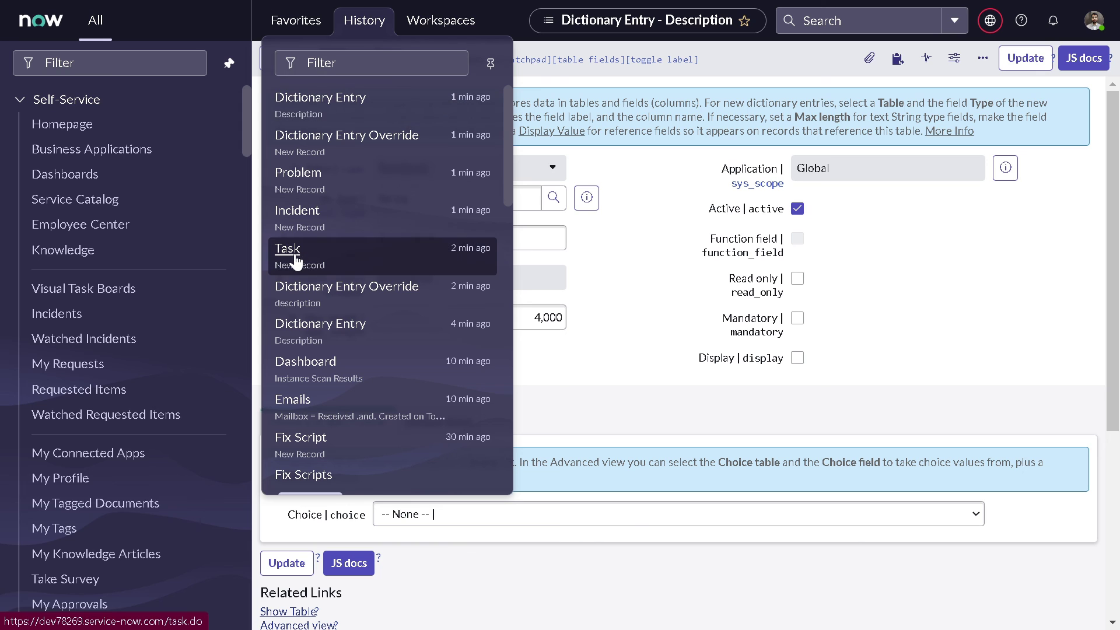
pyautogui.click(295, 262)
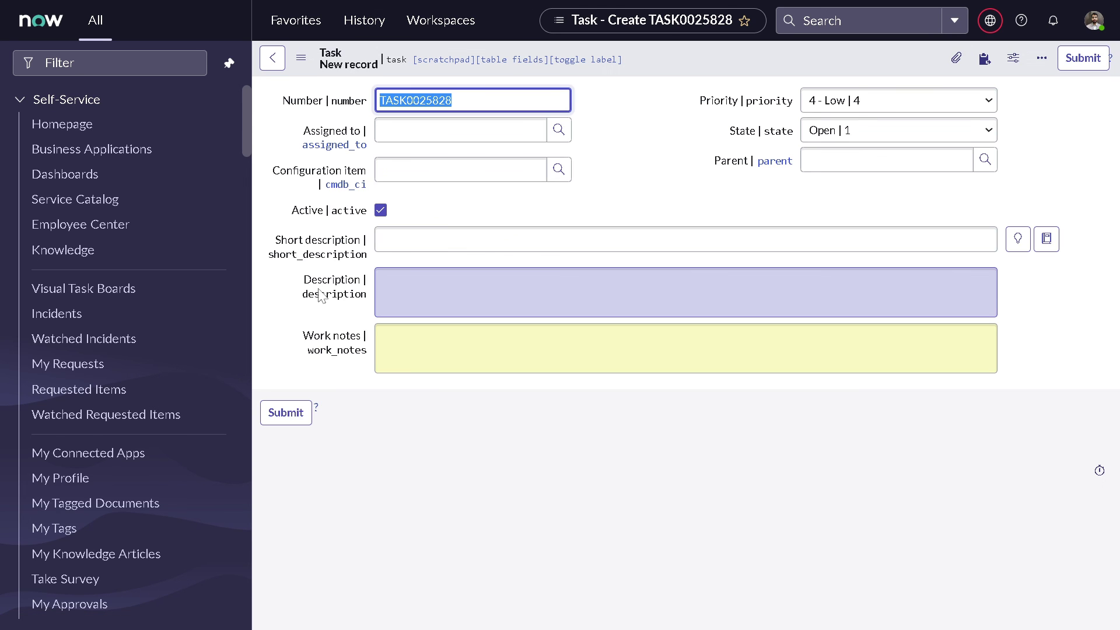
pyautogui.click(377, 283)
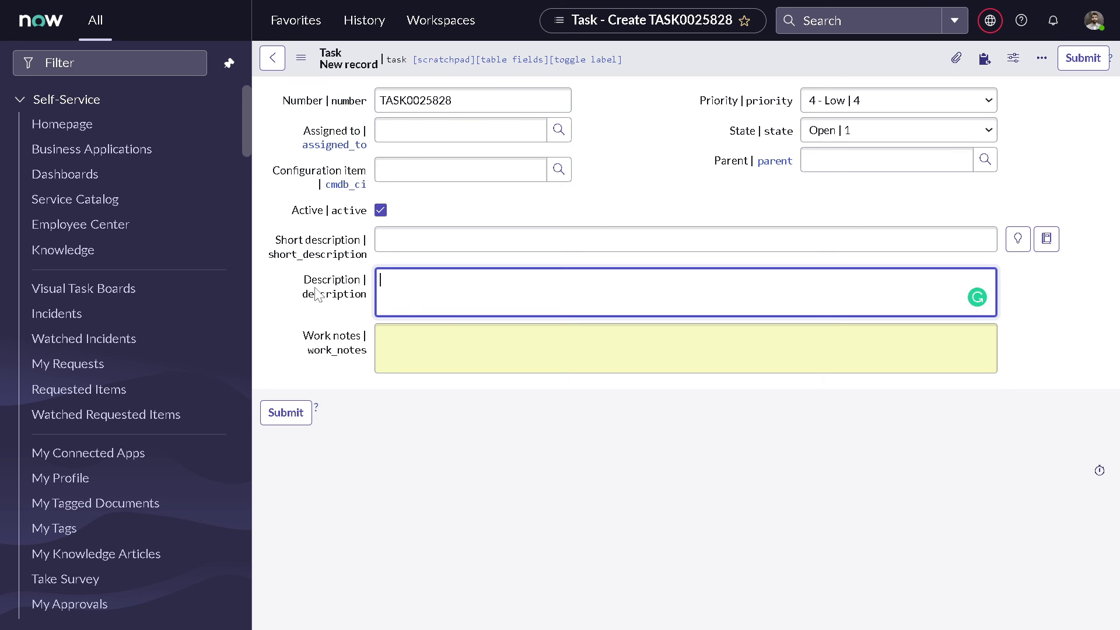
pyautogui.click(365, 22)
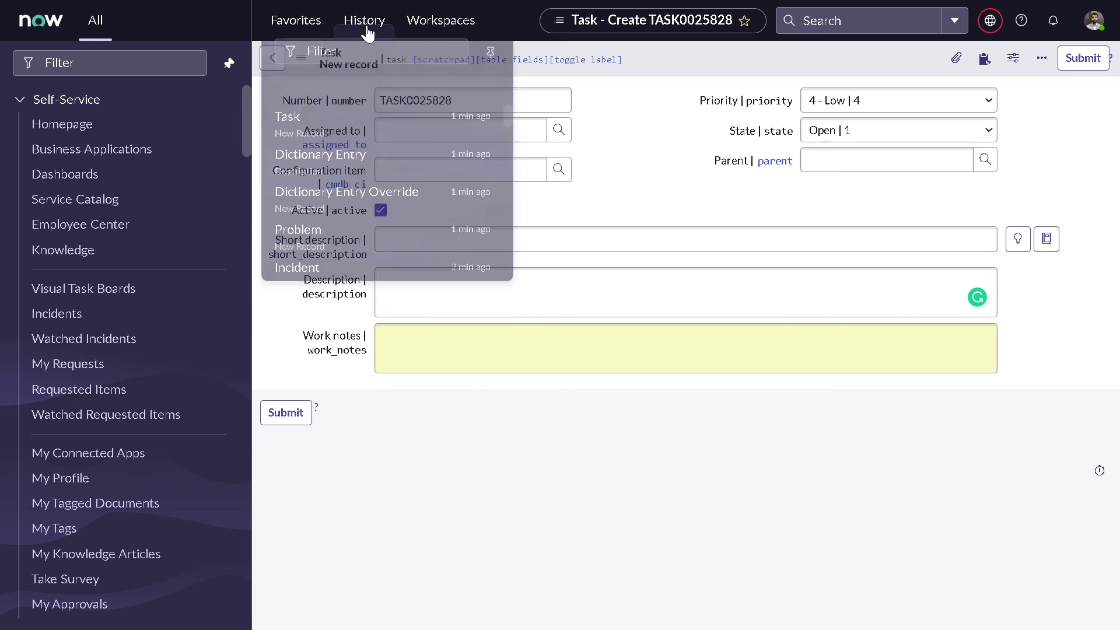
pyautogui.click(304, 263)
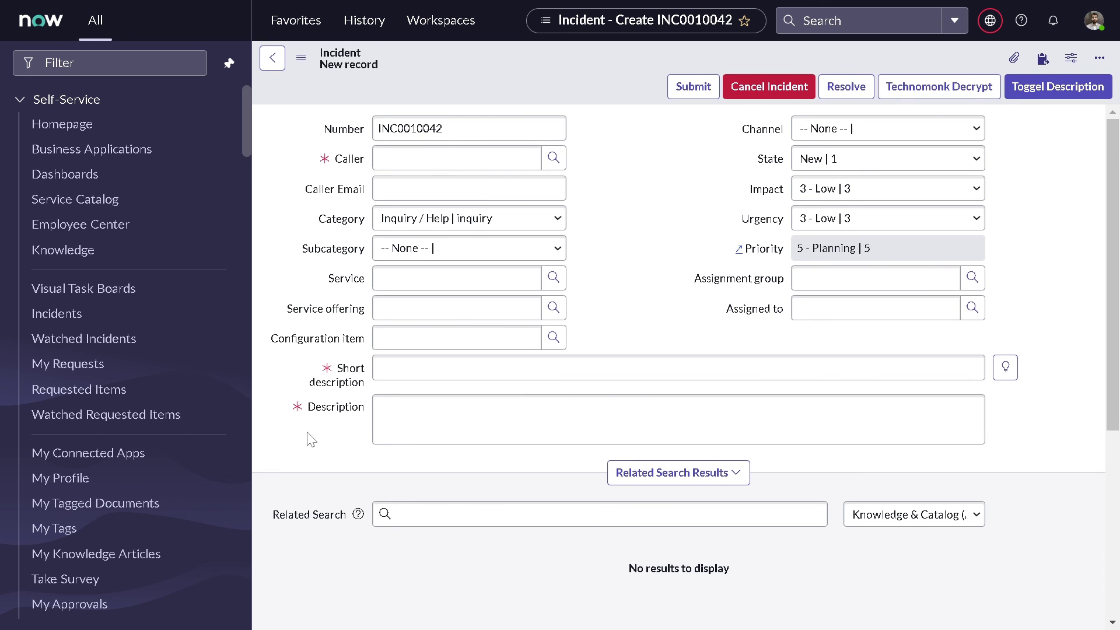
# Open a blank Problem form from the history and check whether its Description field is prefilled with the overridden default value.
pyautogui.click(359, 22)
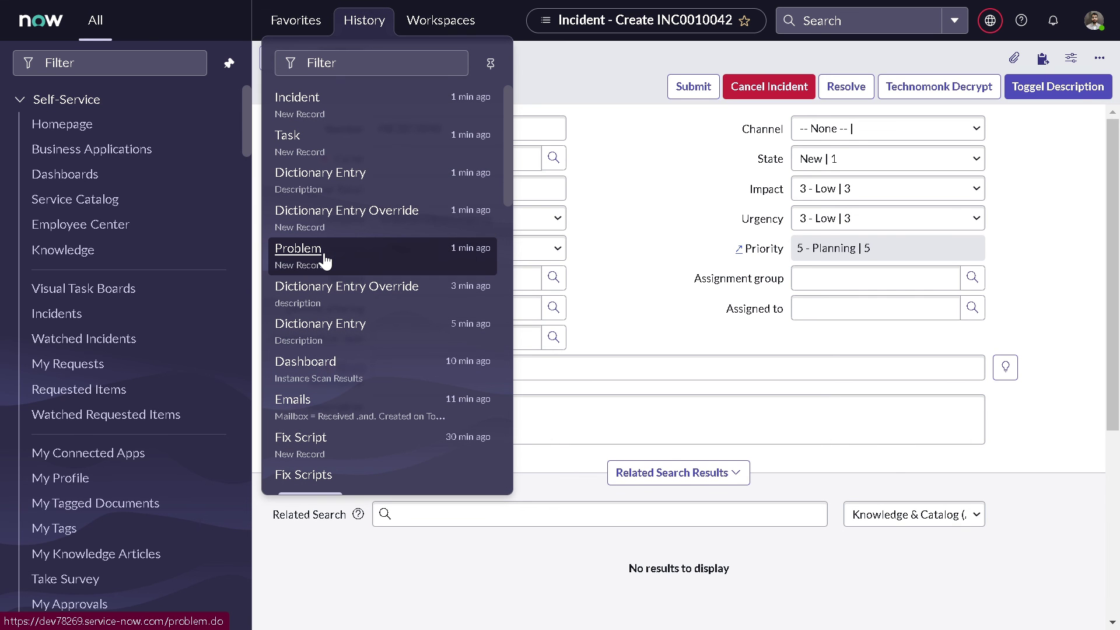
pyautogui.click(298, 249)
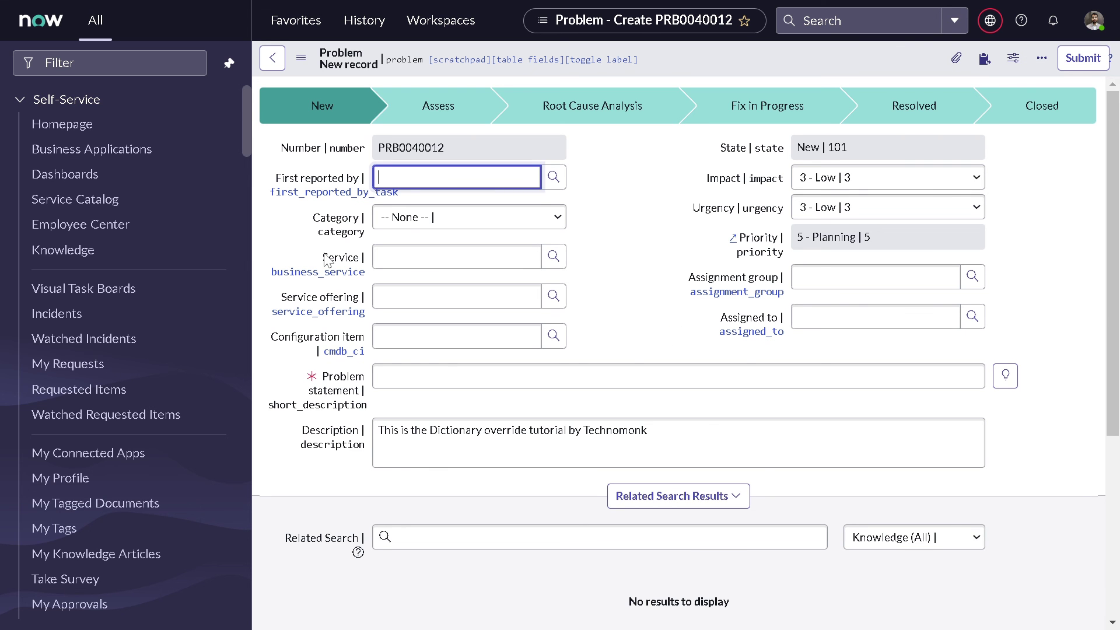
pyautogui.click(630, 331)
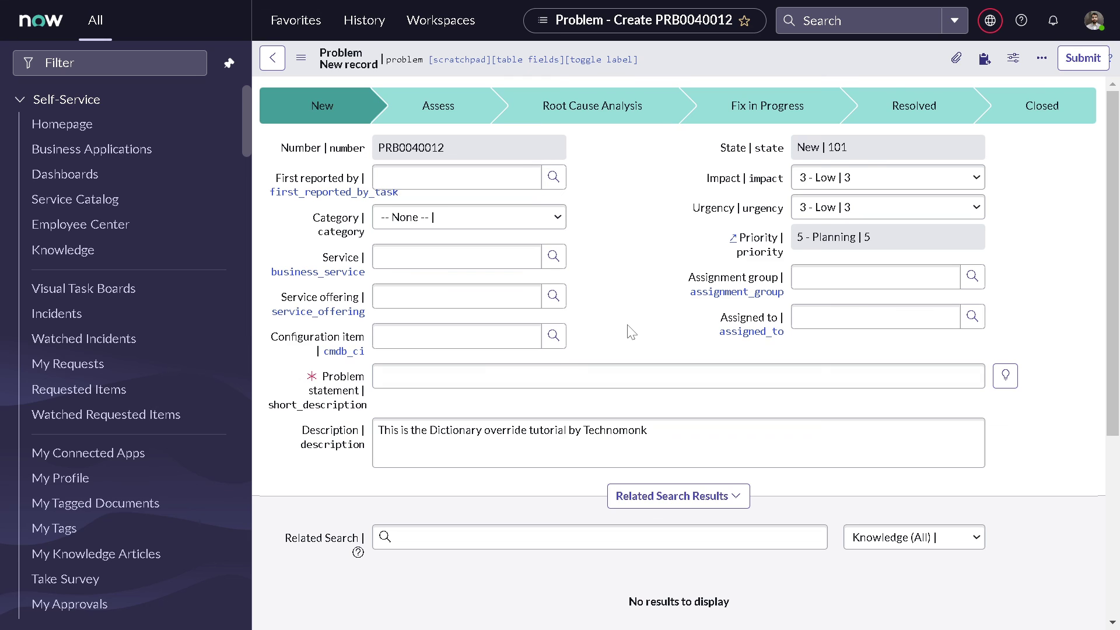